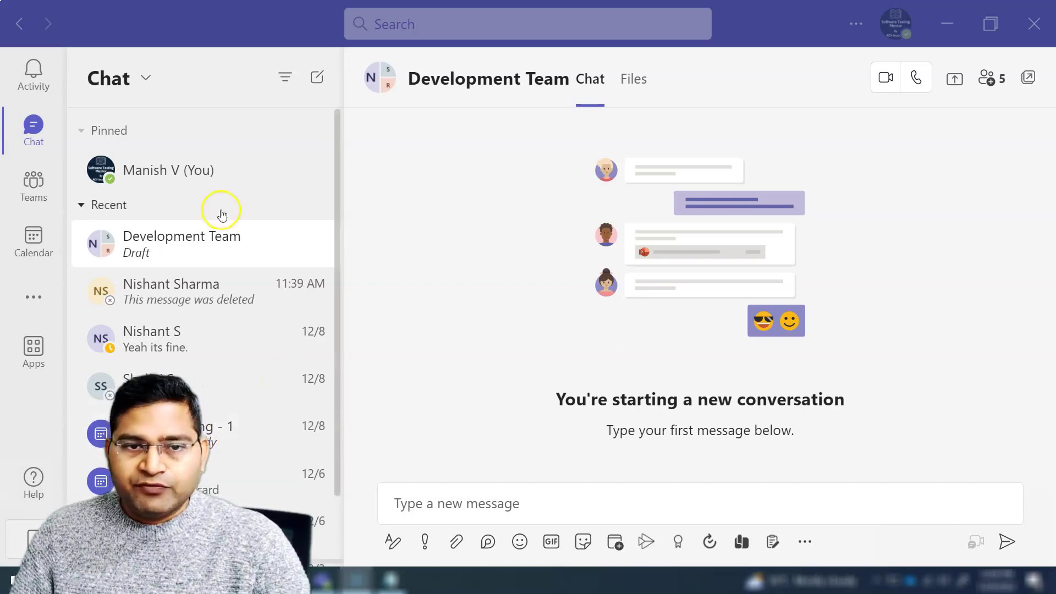
- Open the Development Team group chat from the chat list
{"action": "scroll", "coordinate": [219, 495], "scroll_direction": "down", "scroll_amount": 2}
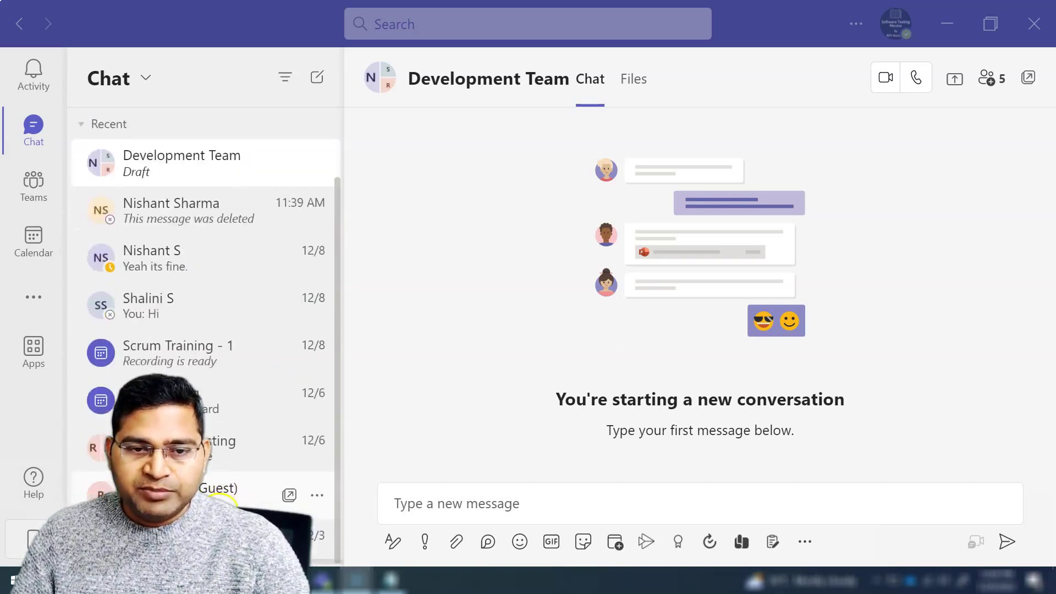
{"action": "scroll", "coordinate": [219, 498], "scroll_direction": "up", "scroll_amount": 2}
{"action": "left_click", "coordinate": [172, 251]}
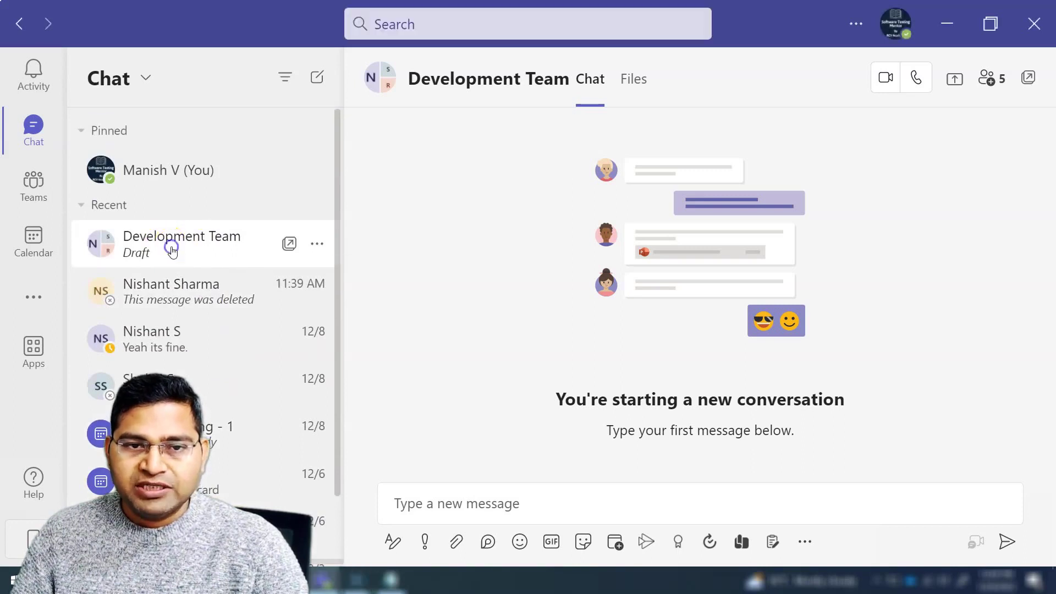
- Check the Development Team chat's five members, then place the cursor in the message box
{"action": "left_click", "coordinate": [991, 78]}
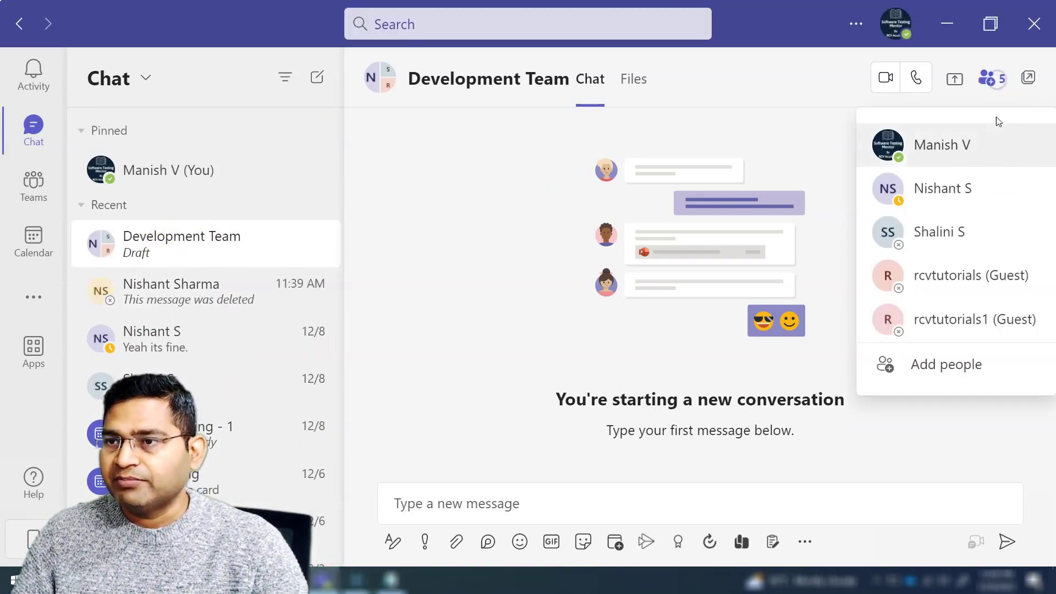
{"action": "left_click", "coordinate": [508, 290]}
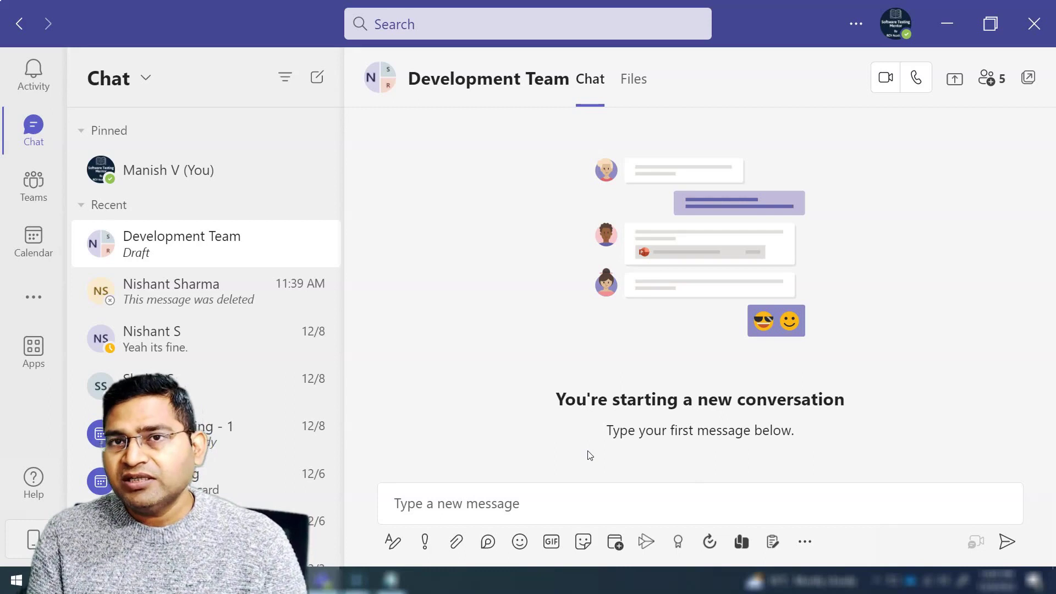
{"action": "left_click", "coordinate": [537, 505]}
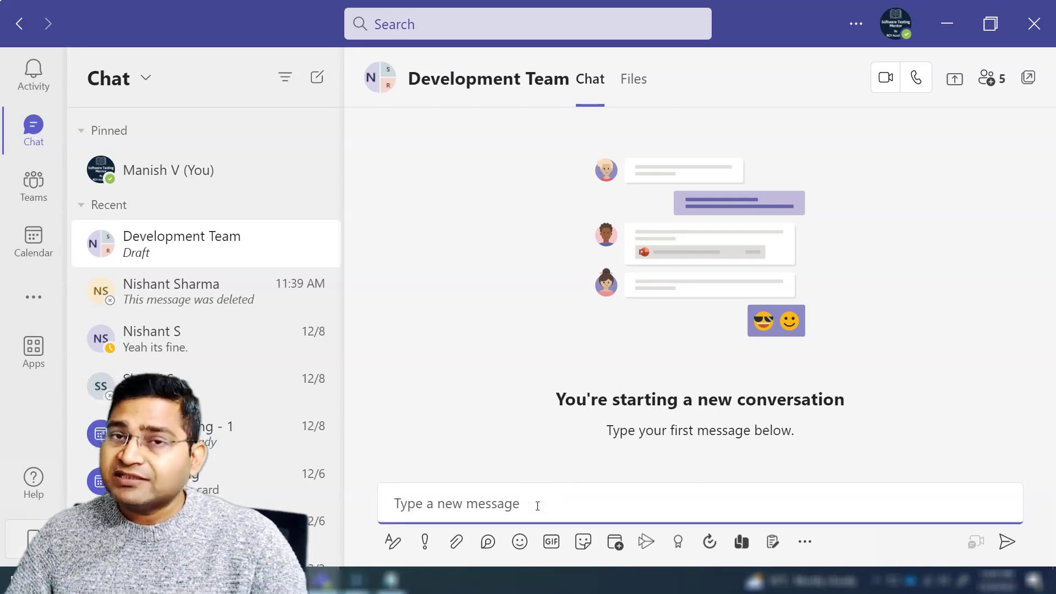
- Bring up the Loop components menu from the Development Team message box
{"action": "left_click", "coordinate": [523, 509]}
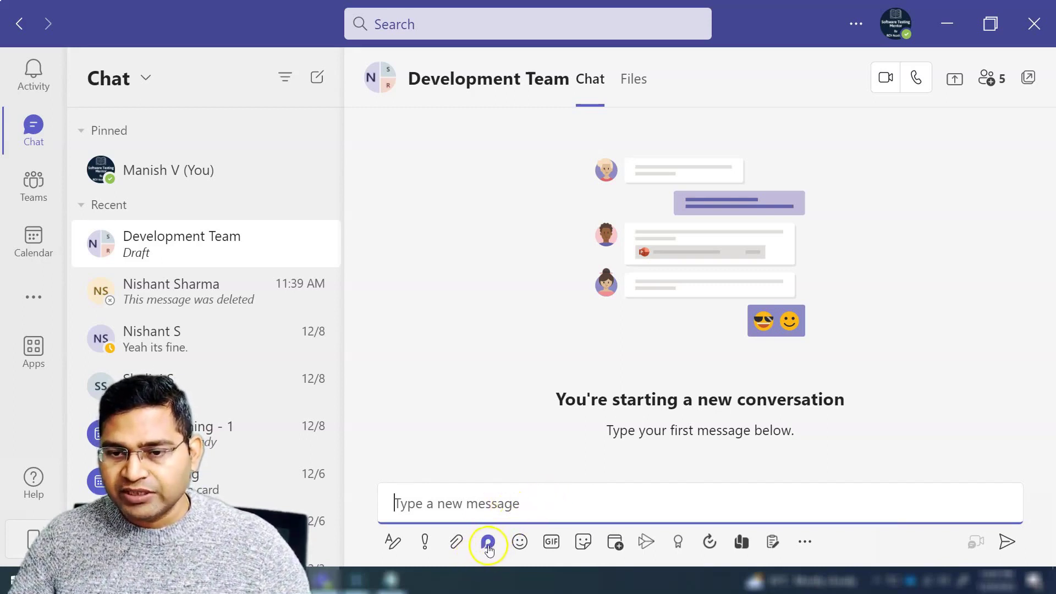
{"action": "left_click", "coordinate": [487, 545]}
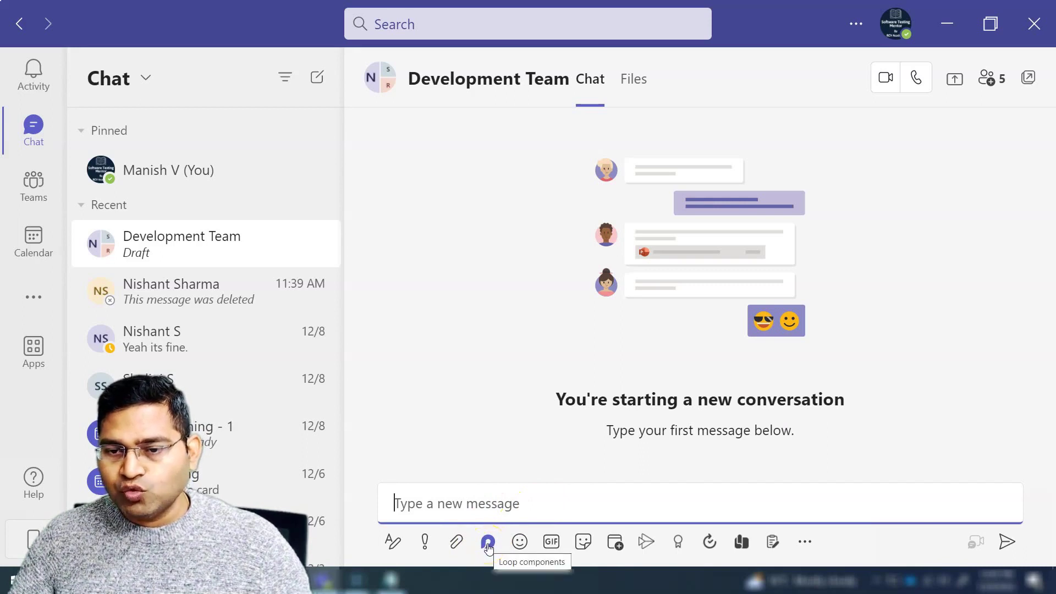
{"action": "left_click", "coordinate": [488, 544]}
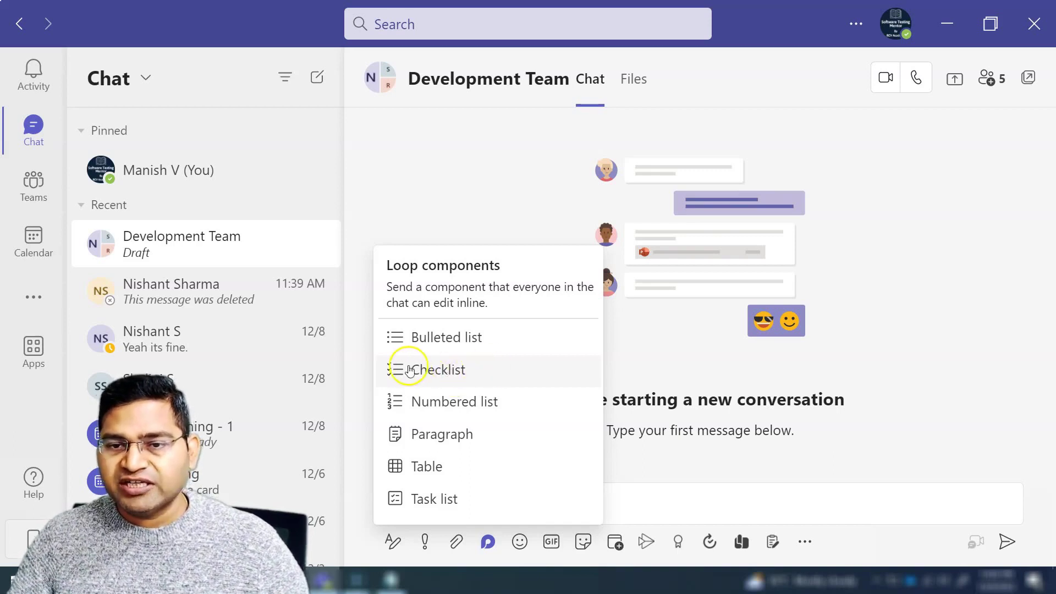
- Insert a Loop checklist titled 'Release 1 Task status' with first item Unit Testing
{"action": "left_click", "coordinate": [432, 369]}
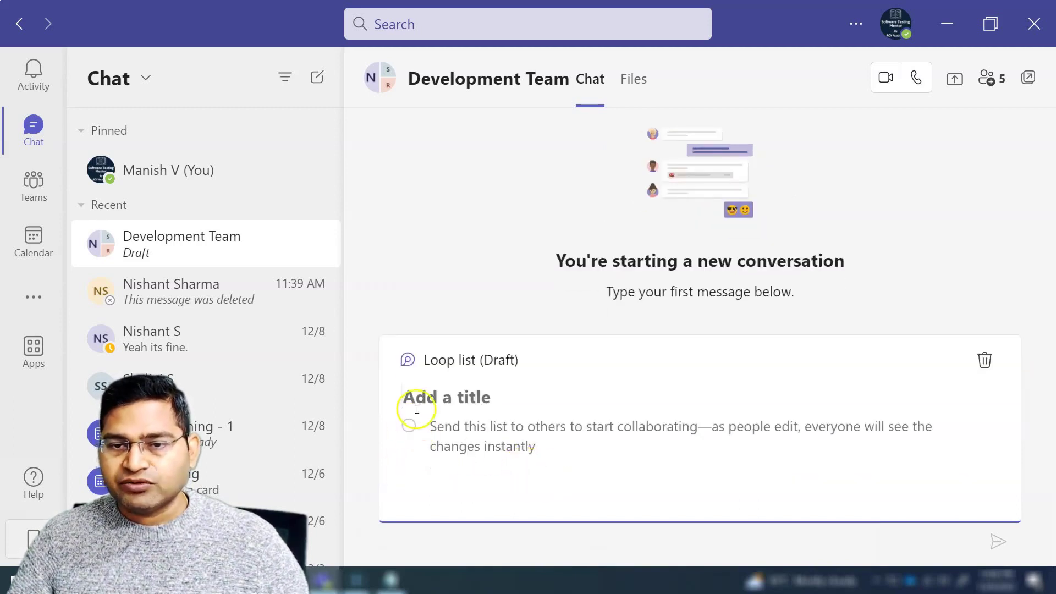
{"action": "type", "text": "Release 1 Task status"}
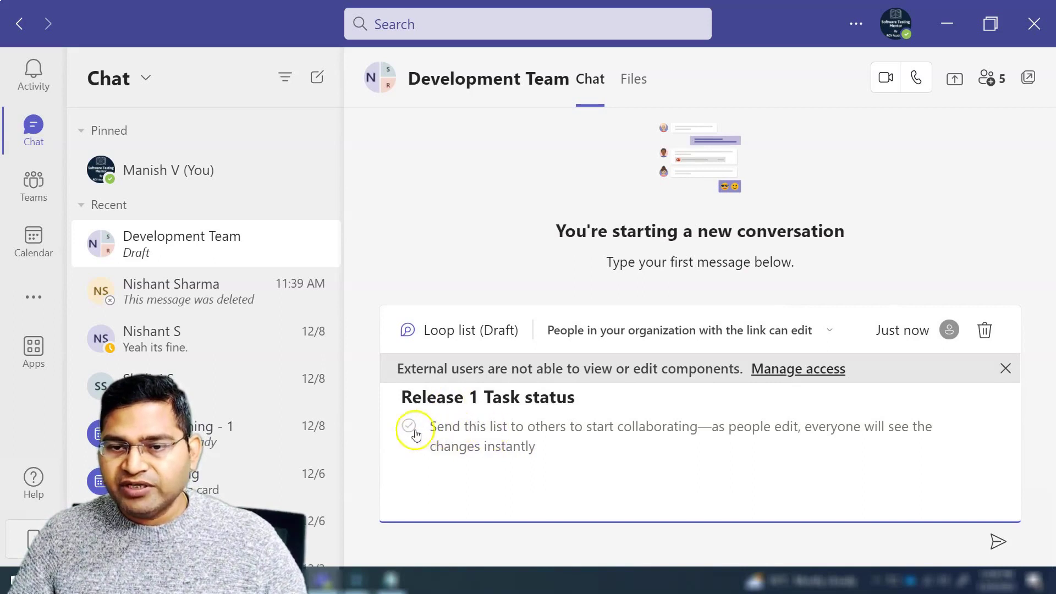
{"action": "left_click", "coordinate": [541, 440]}
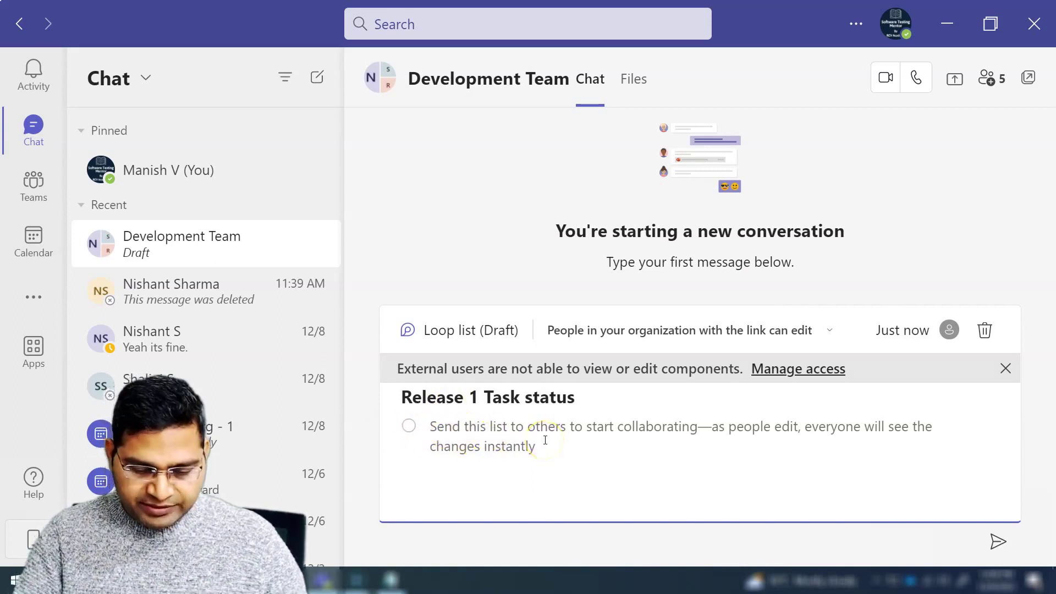
{"action": "type", "text": "Testing"}
{"action": "key", "text": "BackSpace"}
{"action": "key", "text": "BackSpace"}
{"action": "key", "text": "BackSpace"}
{"action": "key", "text": "BackSpace"}
{"action": "key", "text": "BackSpace"}
{"action": "key", "text": "BackSpace"}
{"action": "key", "text": "BackSpace"}
{"action": "type", "text": "Unit Tetsing"}
- Add checklist items System Testing, Development and Defect fixes
{"action": "key", "text": "Return"}
{"action": "type", "text": "System Testing"}
{"action": "key", "text": "Return"}
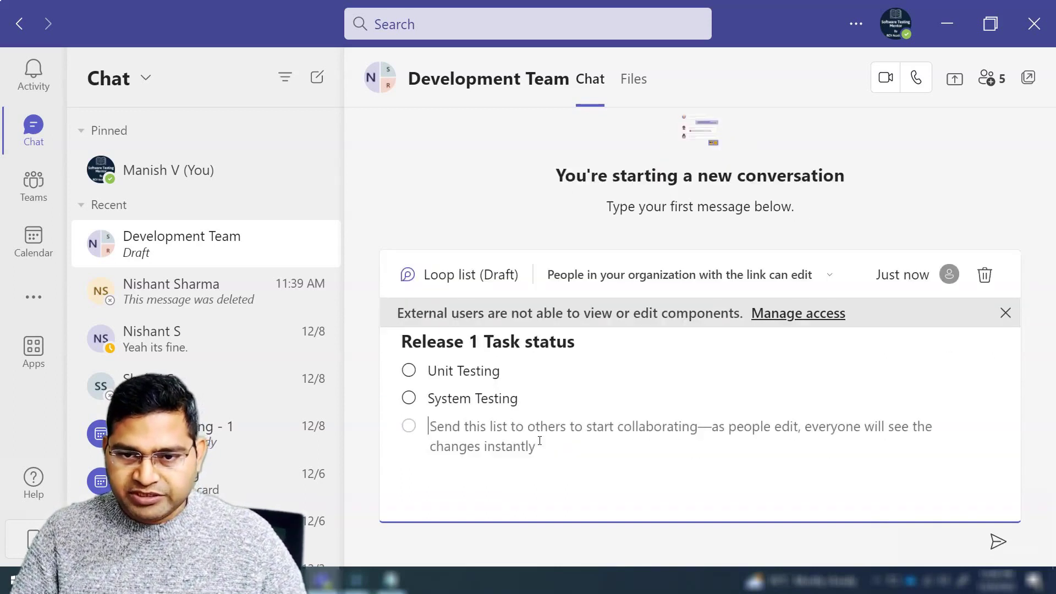
{"action": "type", "text": "Development"}
{"action": "key", "text": "Return"}
{"action": "type", "text": "Defect fixes"}
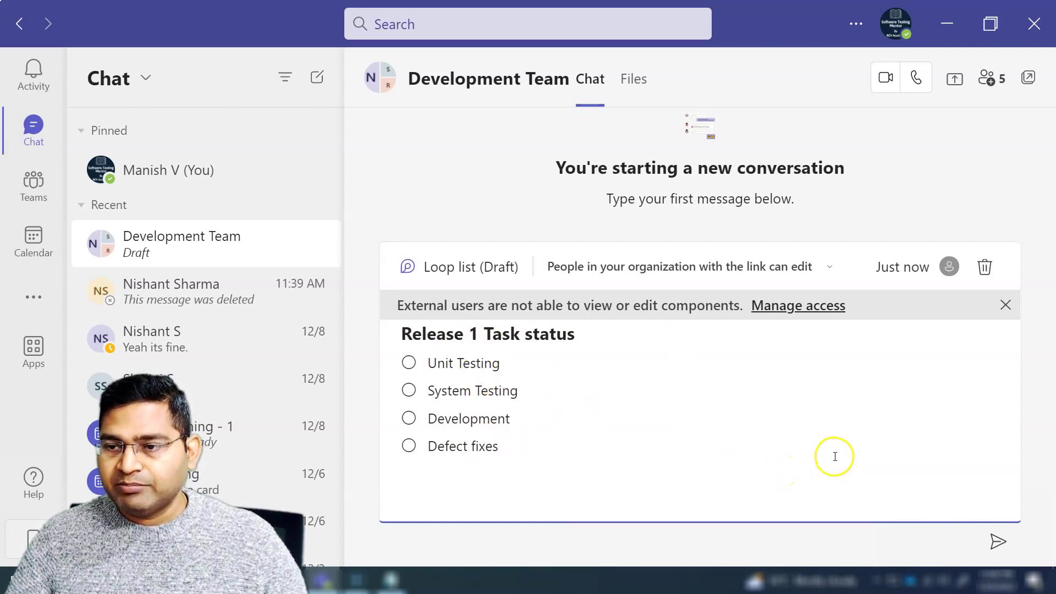
{"action": "left_click", "coordinate": [704, 532]}
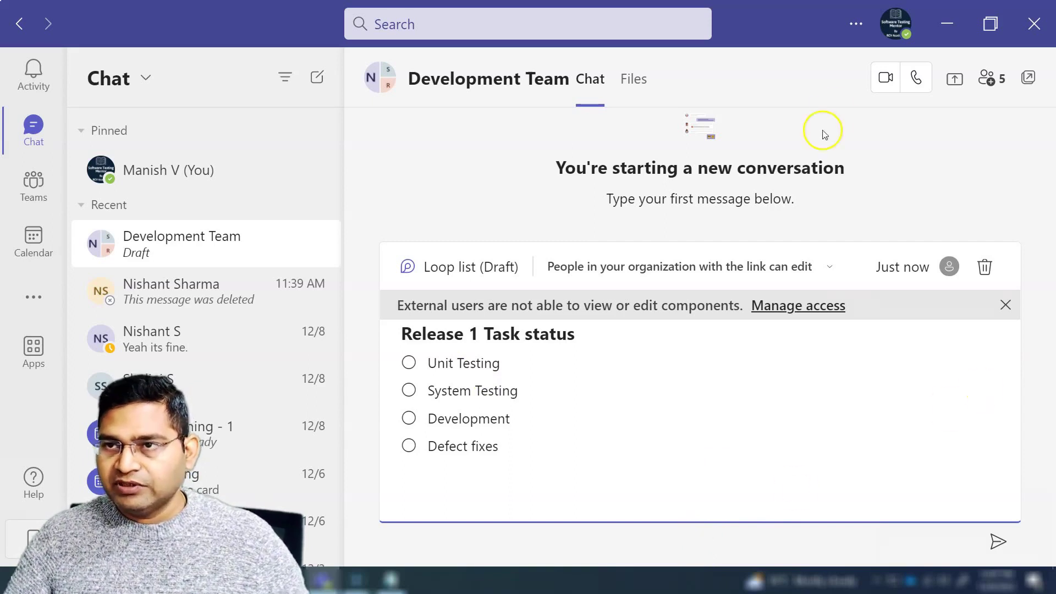
- Send the Release 1 Task status checklist to the chat and reset the Teams zoom level
{"action": "key", "text": "ctrl+0"}
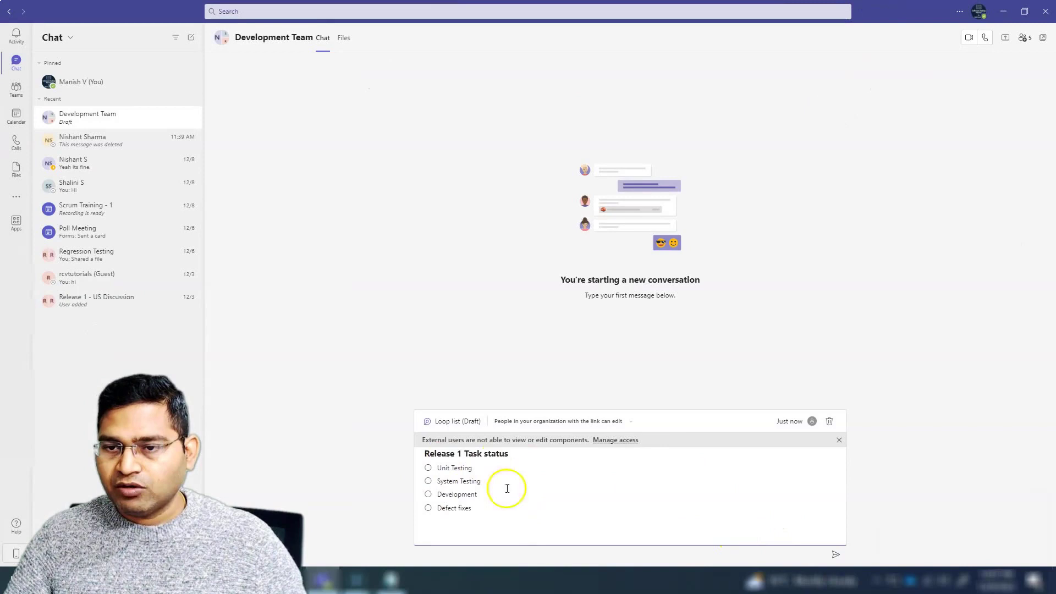
{"action": "left_click", "coordinate": [835, 555]}
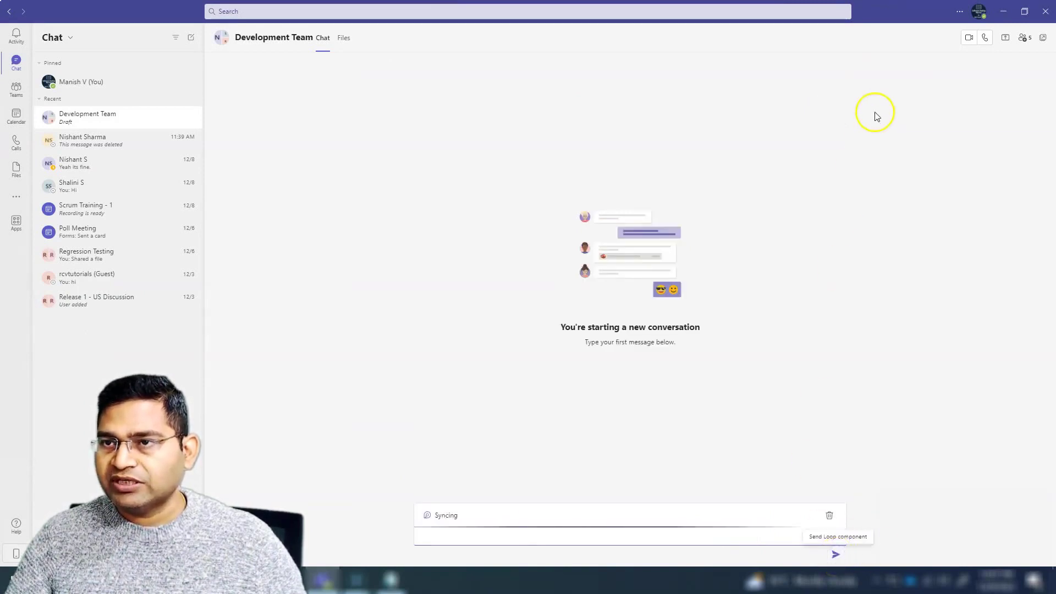
{"action": "left_click", "coordinate": [960, 13]}
{"action": "left_click", "coordinate": [997, 76]}
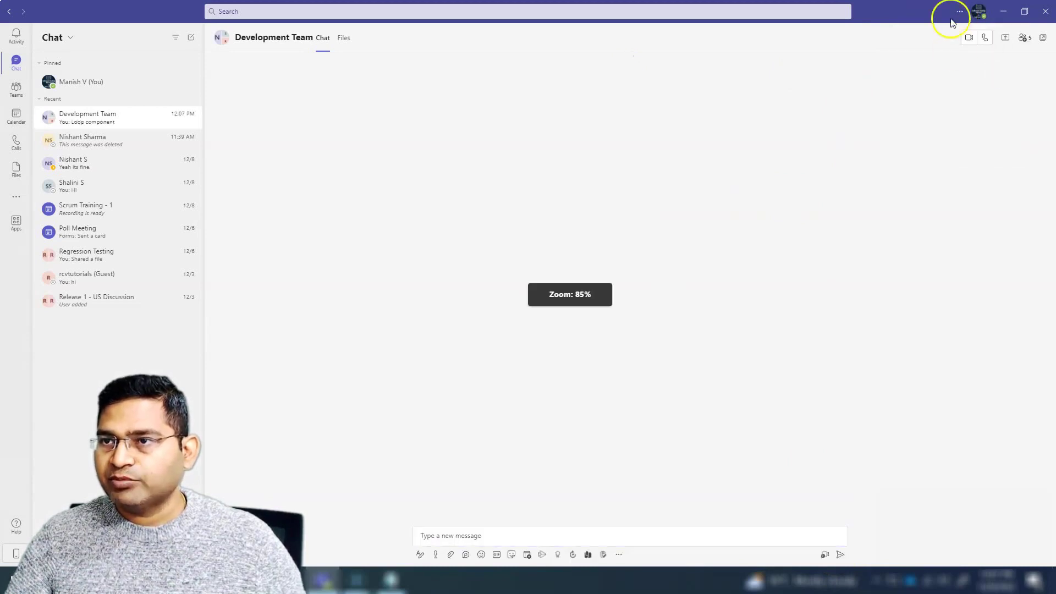
{"action": "scroll", "coordinate": [519, 370], "scroll_direction": "up", "scroll_amount": 5}
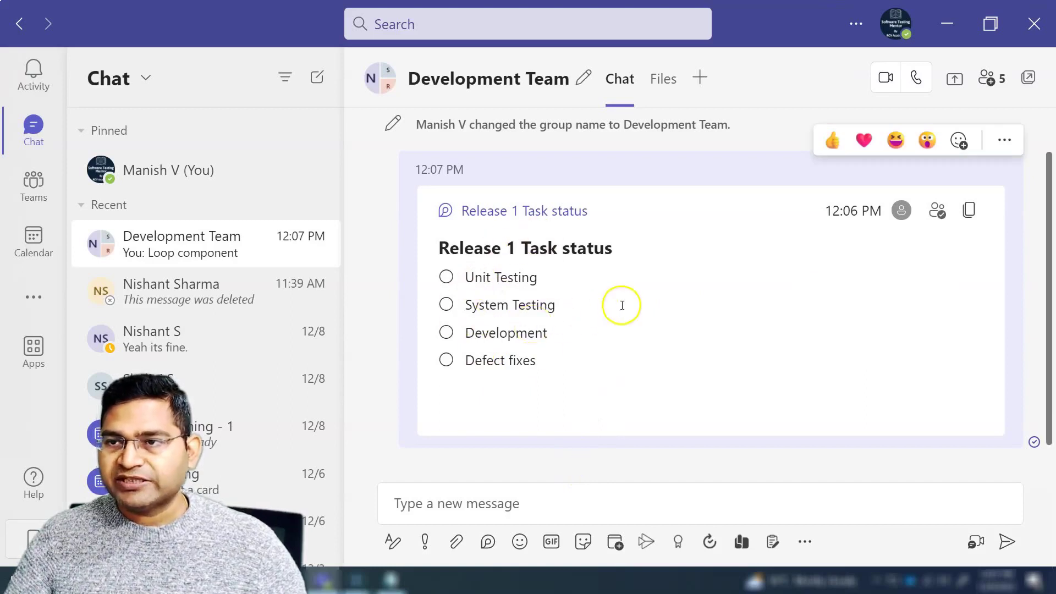
- Tick off Unit Testing in the posted Release 1 Task status checklist
{"action": "left_click", "coordinate": [988, 81]}
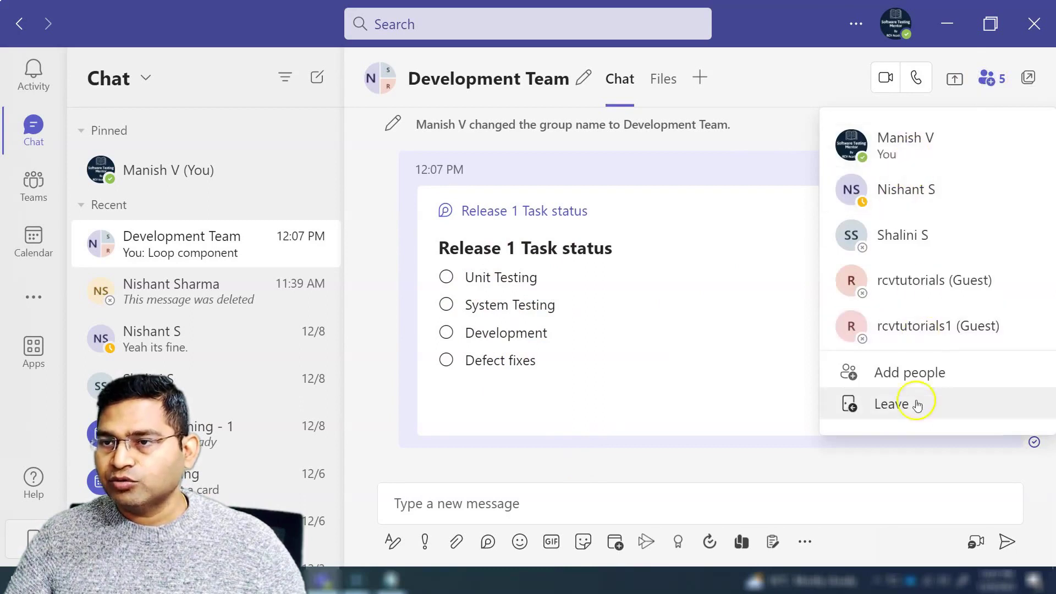
{"action": "left_click", "coordinate": [749, 162]}
{"action": "left_click", "coordinate": [446, 278]}
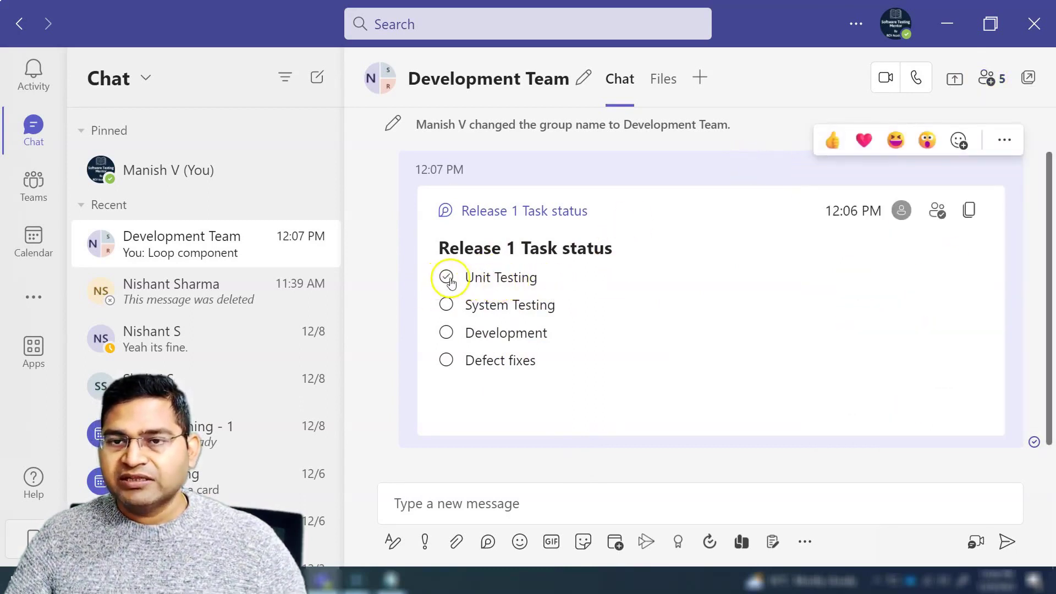
{"action": "left_click", "coordinate": [446, 278]}
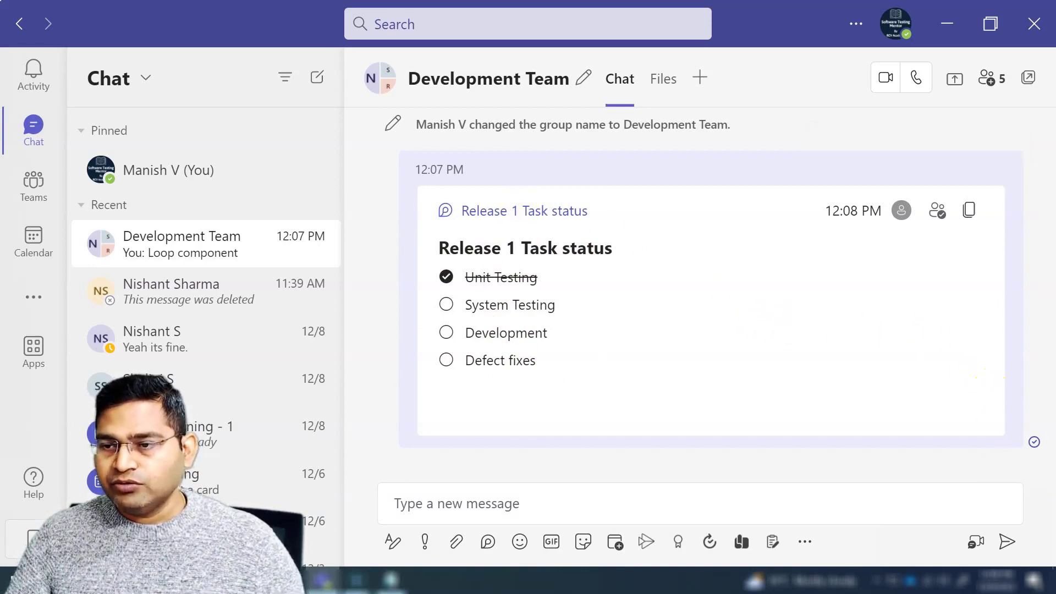
{"action": "left_click", "coordinate": [356, 580]}
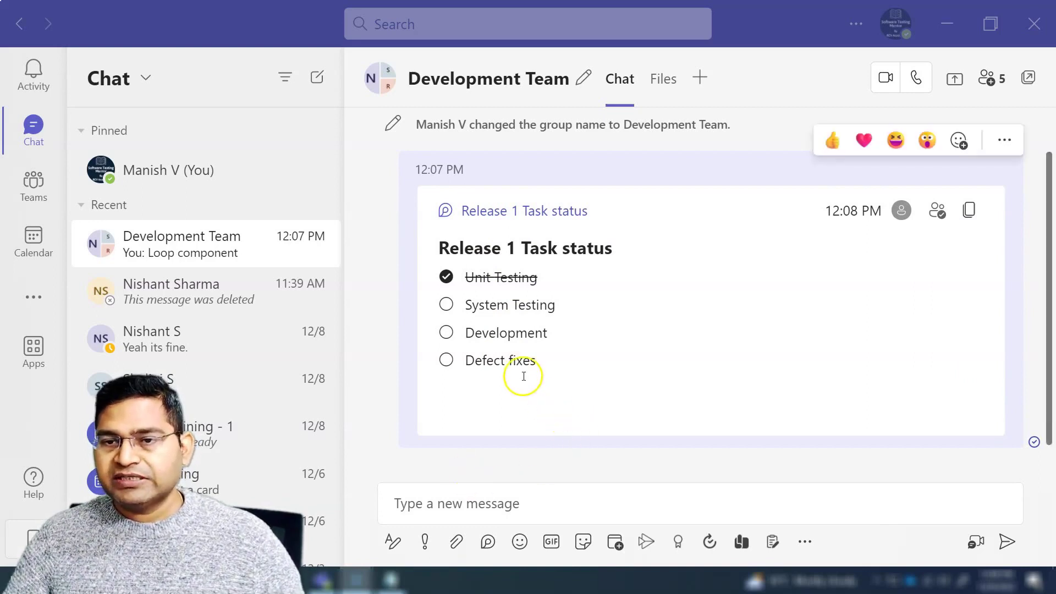
- Insert a 3-column by 5-row Loop table into a new message
{"action": "left_click", "coordinate": [487, 541]}
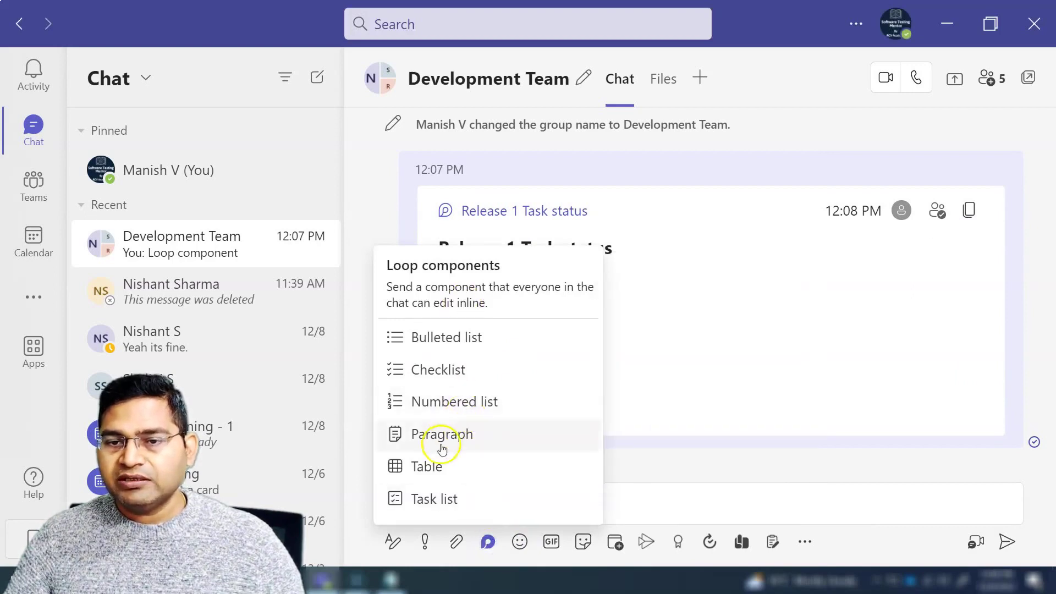
{"action": "mouse_move", "coordinate": [440, 467]}
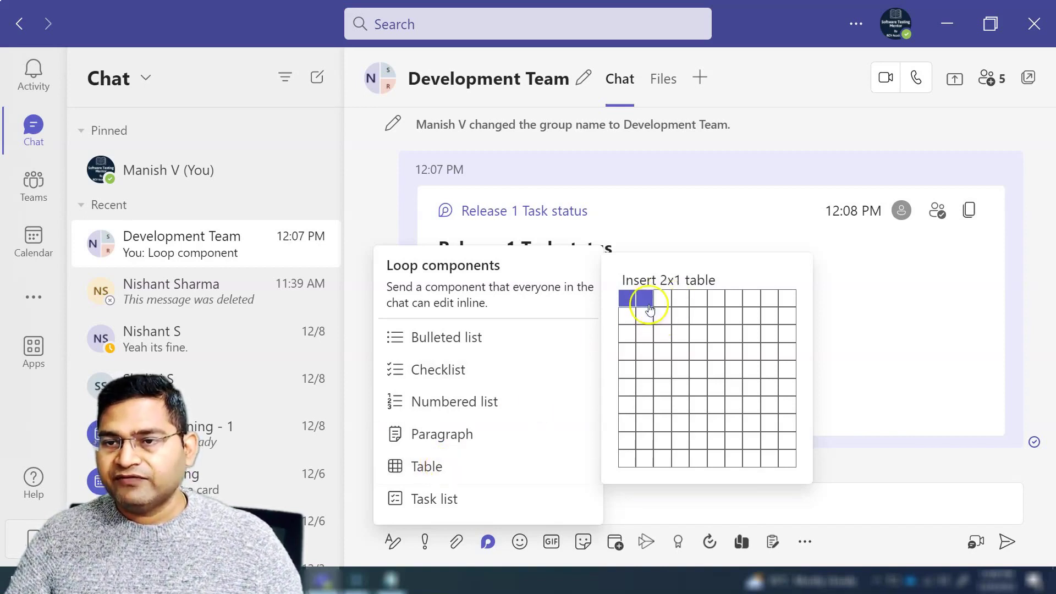
{"action": "left_click", "coordinate": [666, 370]}
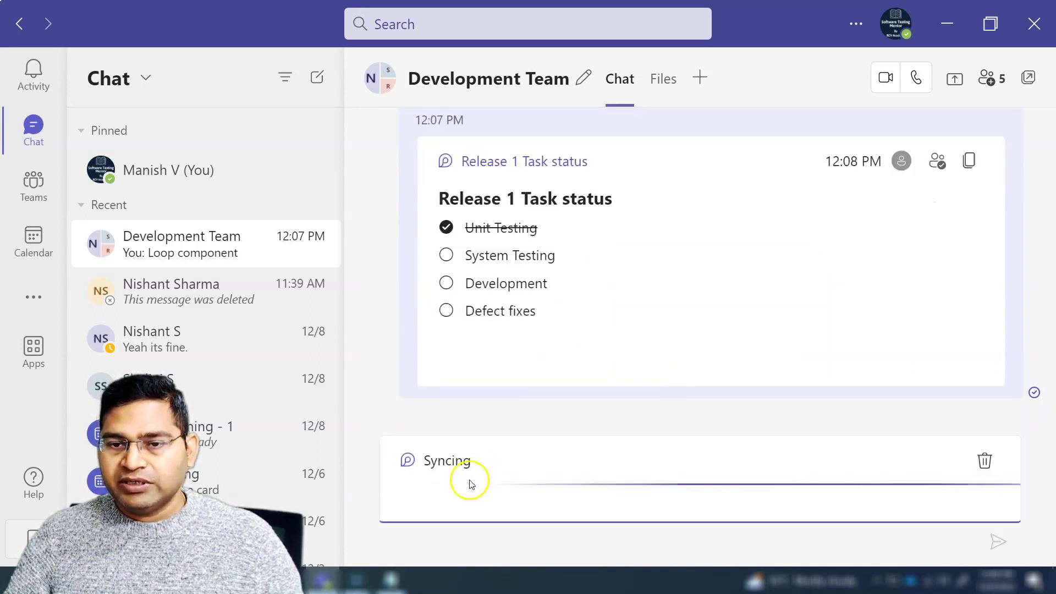
- Label the first two table headers Name and On Leave (Yes/No)
{"action": "type", "text": "Name"}
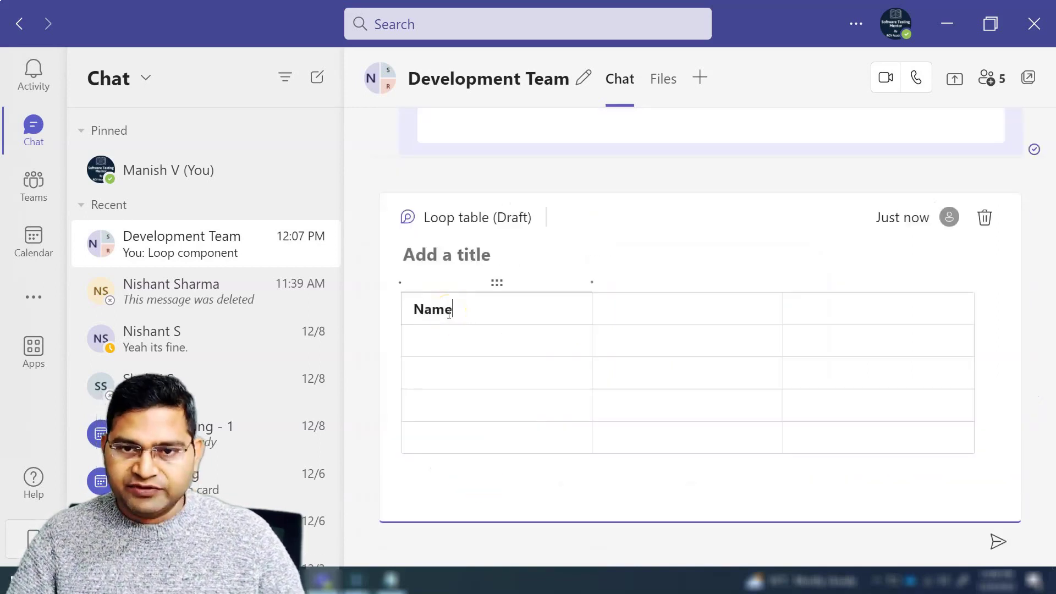
{"action": "left_click", "coordinate": [643, 314]}
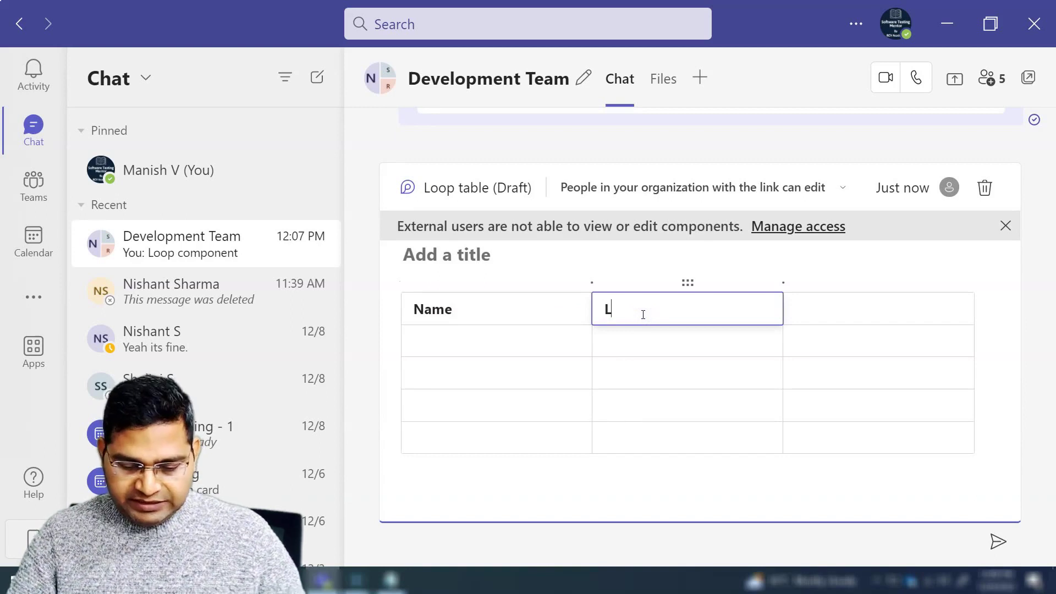
{"action": "left_click", "coordinate": [643, 341]}
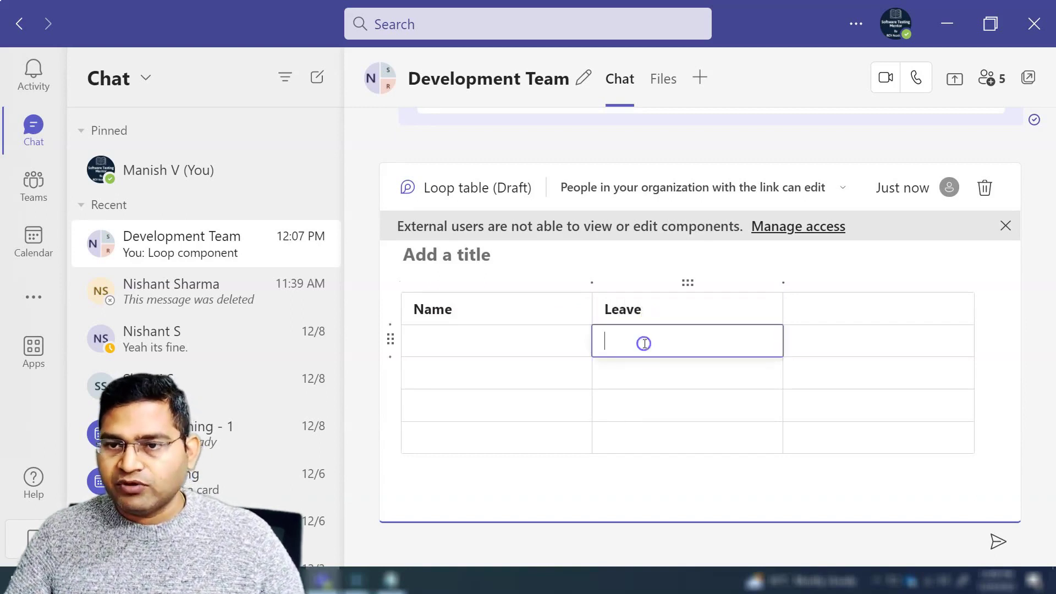
{"action": "left_click", "coordinate": [661, 314]}
{"action": "left_click", "coordinate": [605, 309]}
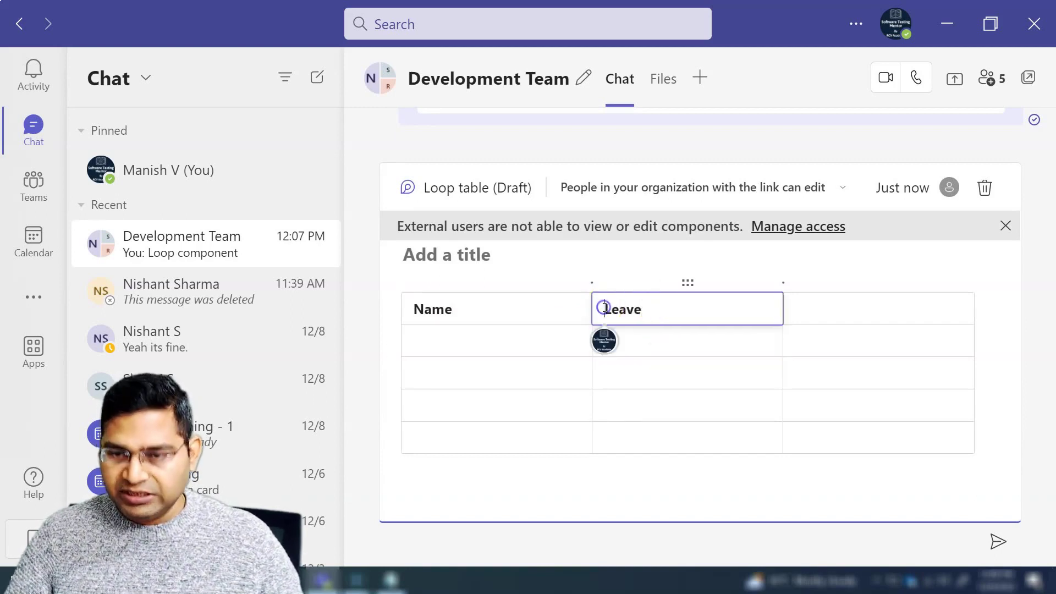
{"action": "type", "text": "on"}
{"action": "left_click", "coordinate": [683, 312]}
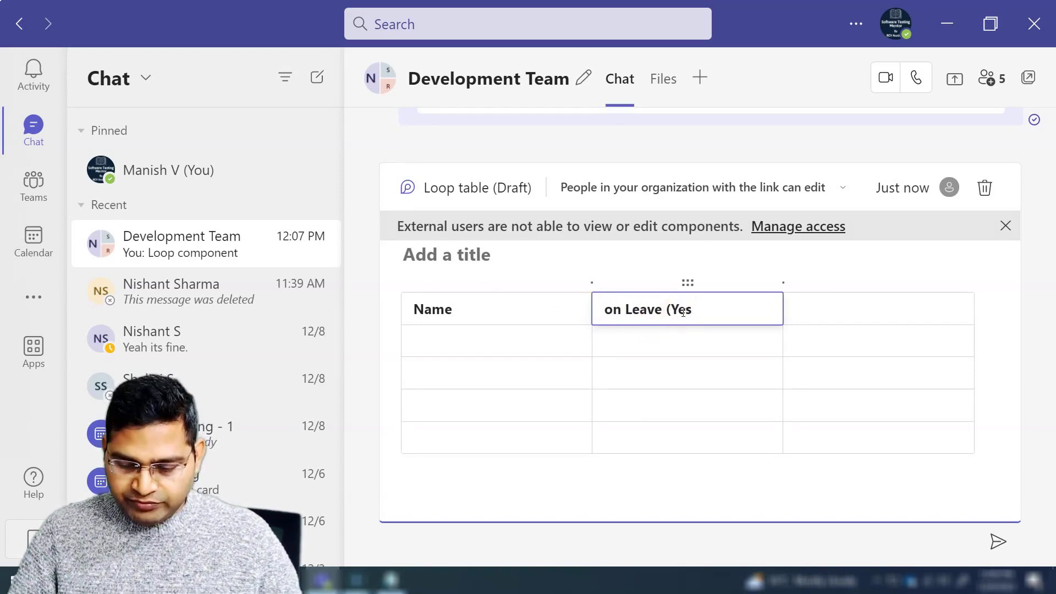
{"action": "type", "text": "(Yes/No)"}
{"action": "double_click", "coordinate": [616, 309]}
{"action": "type", "text": "On"}
{"action": "left_click", "coordinate": [639, 342]}
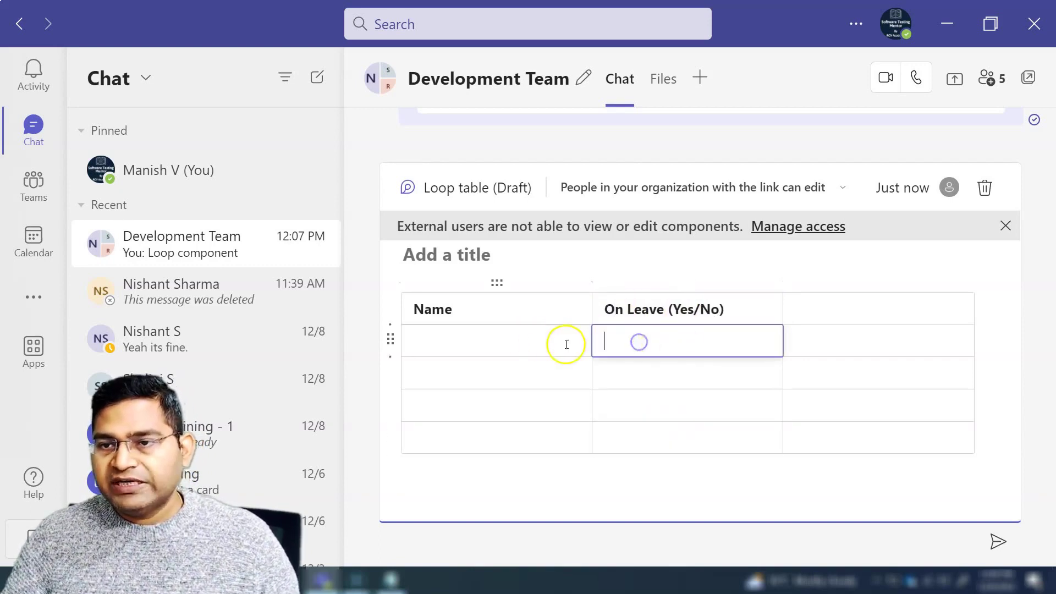
{"action": "left_click", "coordinate": [457, 342]}
- Label the third column header 'If Yes, dates please'
{"action": "left_click", "coordinate": [832, 310]}
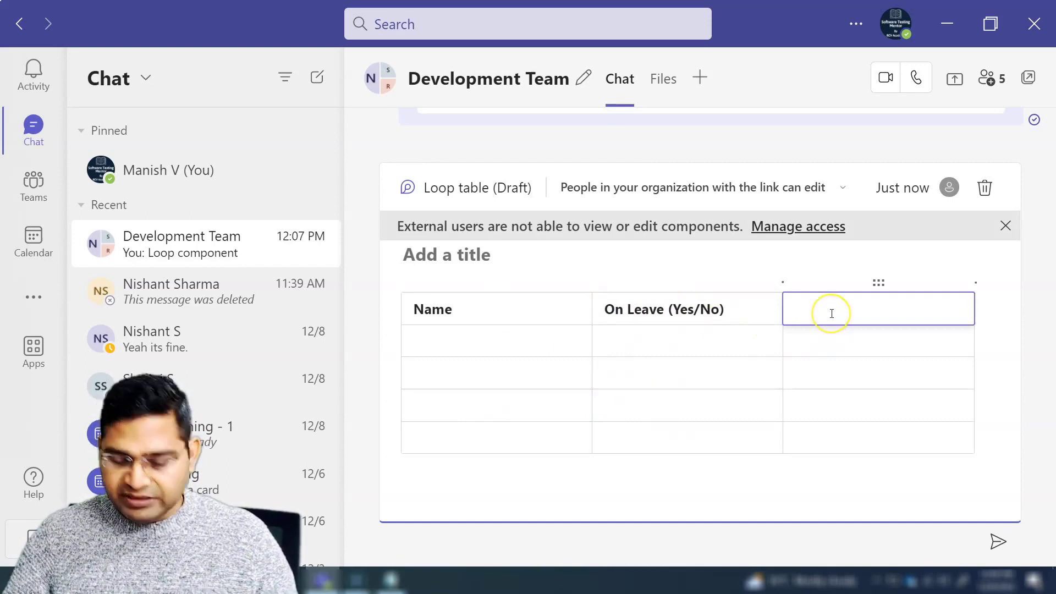
{"action": "type", "text": "If Yes, dates please"}
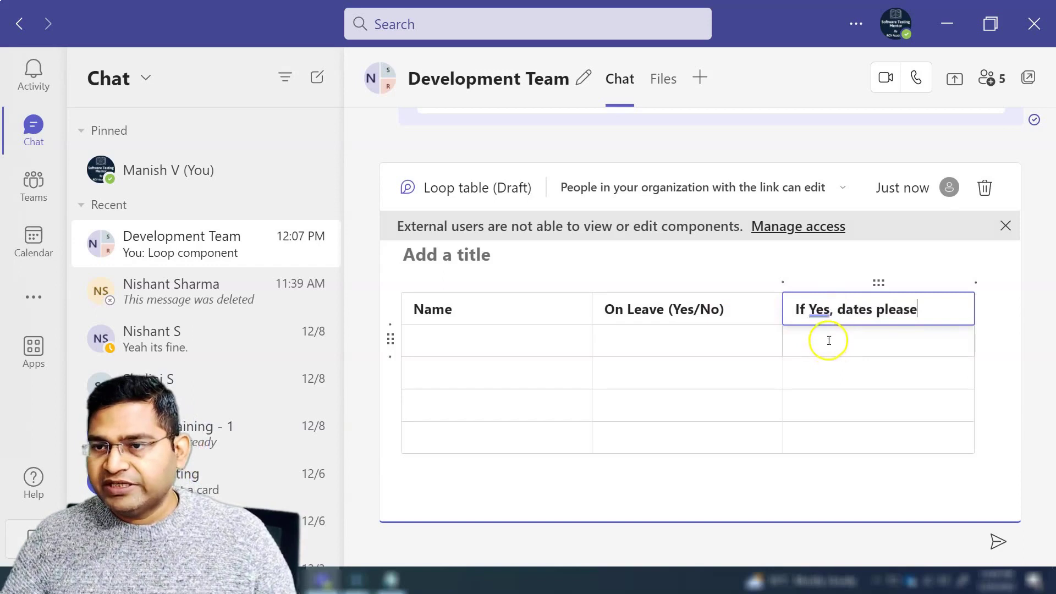
{"action": "left_click", "coordinate": [828, 338]}
{"action": "left_click", "coordinate": [439, 337]}
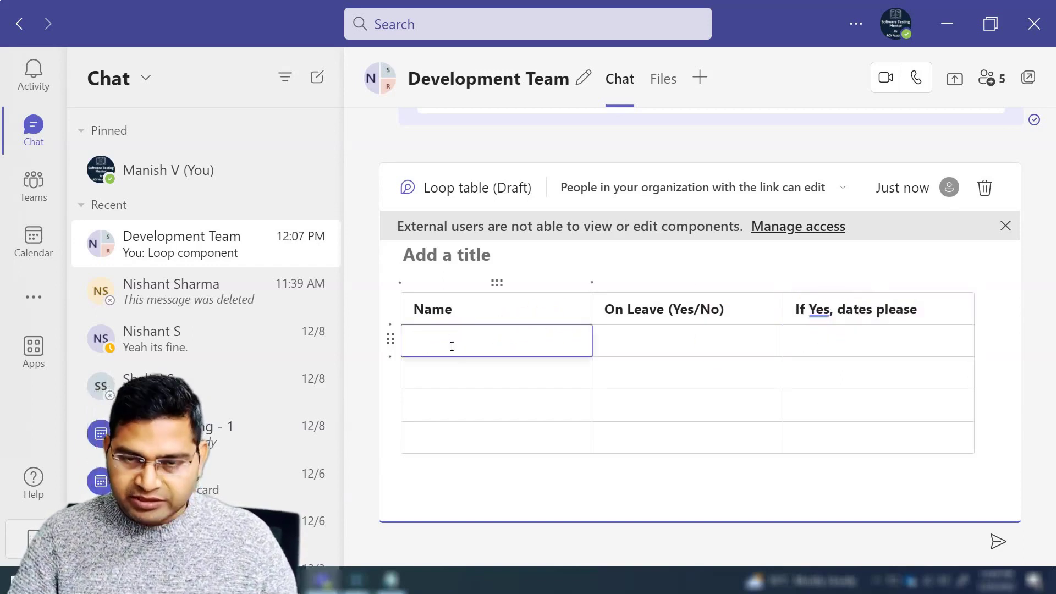
- Enter the four team members' names in the table's Name column, one per row
{"action": "type", "text": "Sha "}
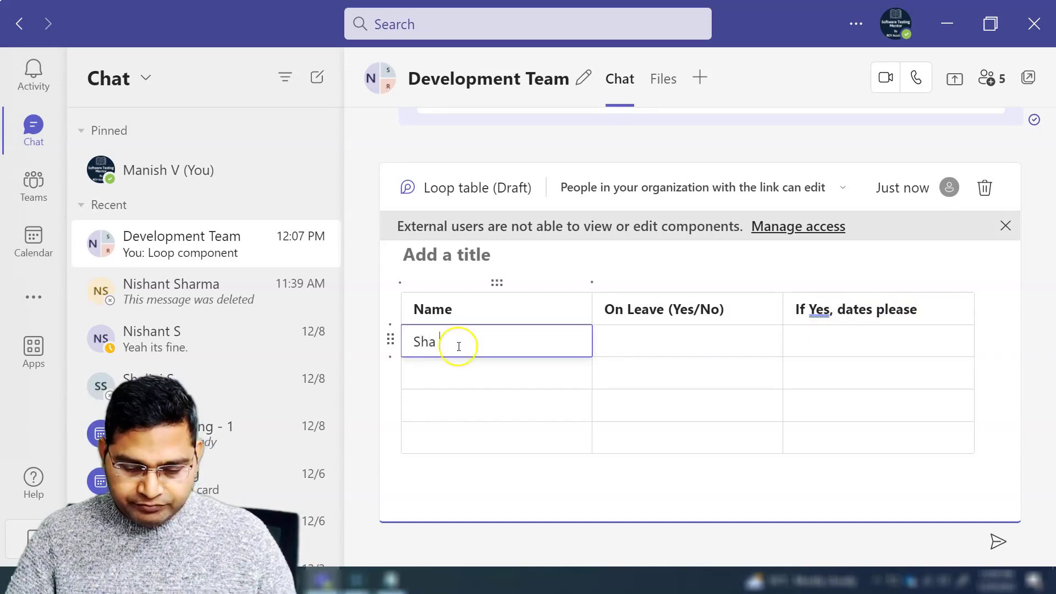
{"action": "type", "text": "S"}
{"action": "left_click", "coordinate": [452, 376]}
{"action": "type", "text": "Ma V"}
{"action": "left_click", "coordinate": [448, 406]}
{"action": "type", "text": "Ni S"}
{"action": "left_click", "coordinate": [451, 437]}
{"action": "type", "text": "Ram S"}
{"action": "left_click", "coordinate": [698, 432]}
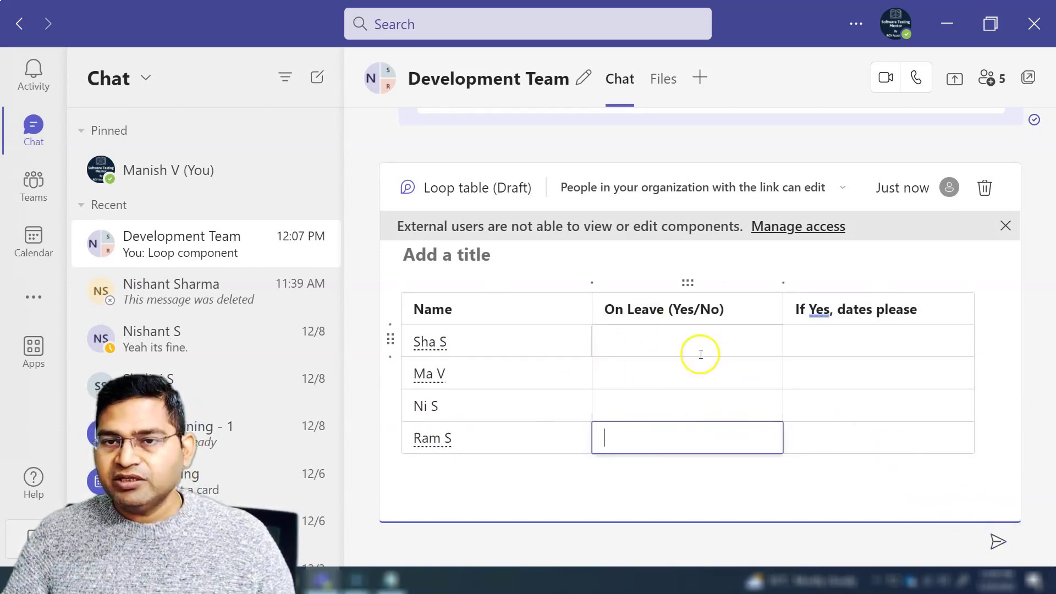
{"action": "left_click", "coordinate": [479, 255]}
- Title the table 'Update leaves for next month - January 2023' and send it
{"action": "type", "text": "Pleas"}
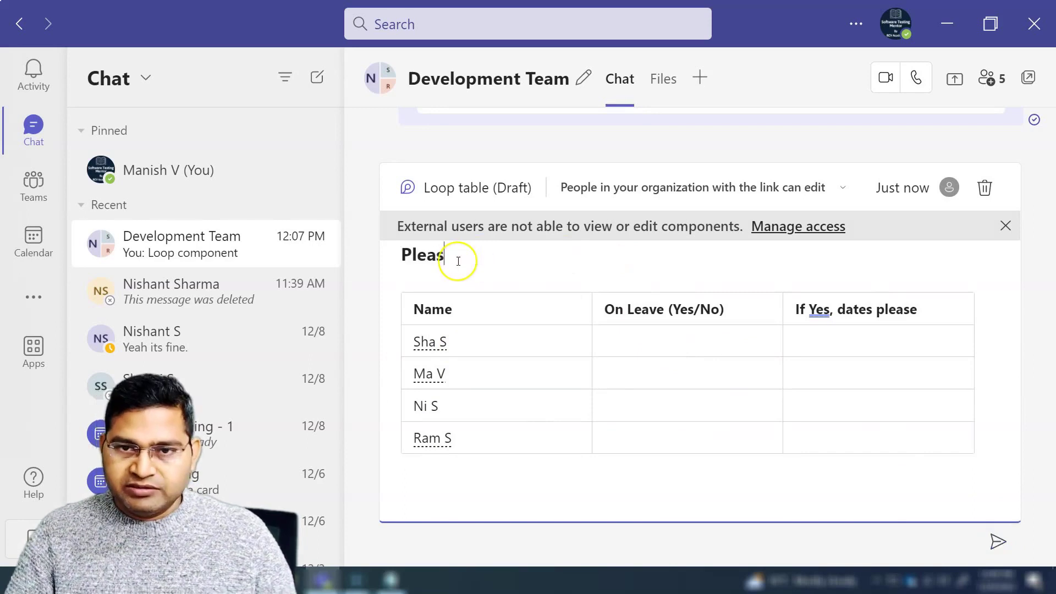
{"action": "key", "text": "BackSpace"}
{"action": "type", "text": "L"}
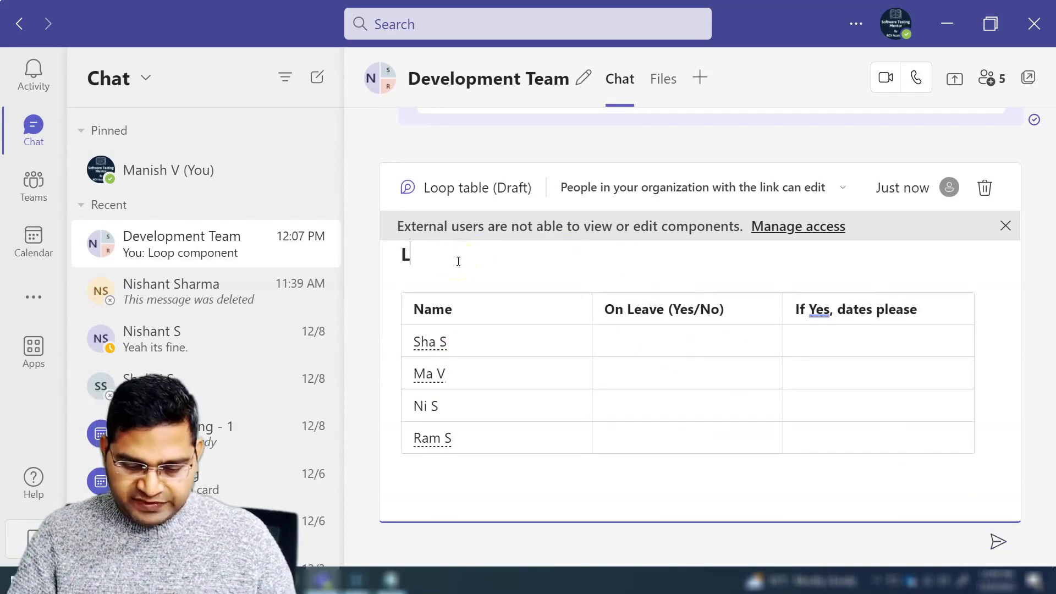
{"action": "double_click", "coordinate": [477, 251]}
{"action": "type", "text": "Update leaves for next month - January 2023"}
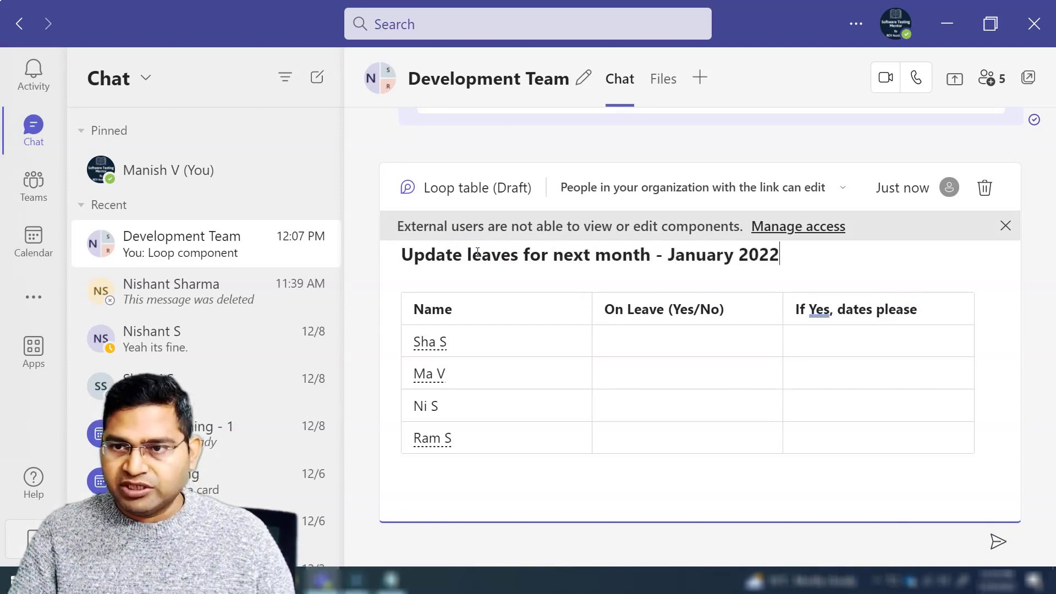
{"action": "left_click", "coordinate": [999, 542]}
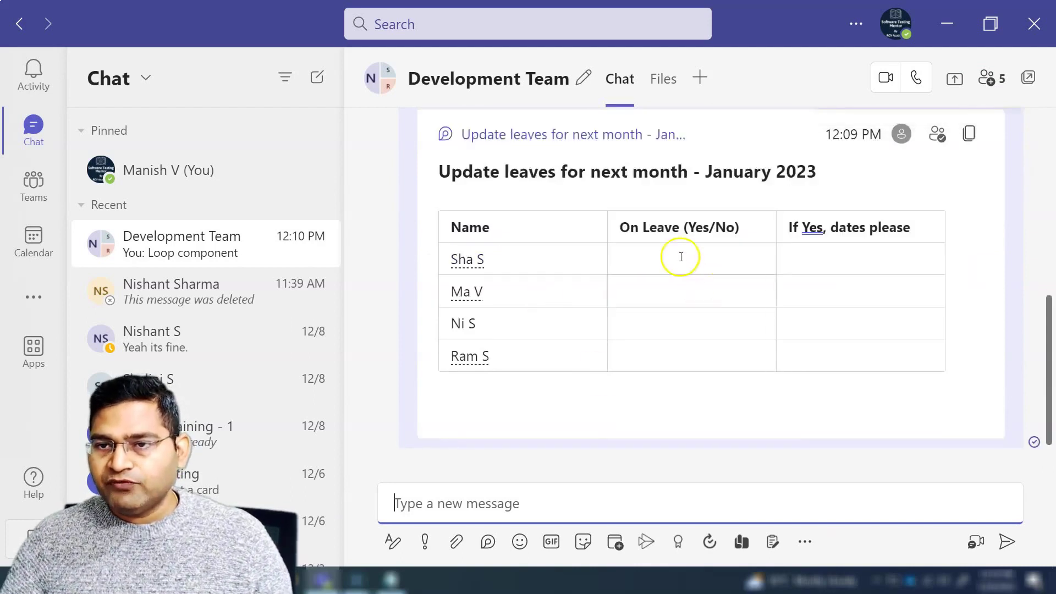
- In the posted leave table, enter Yes and dates 02/01/2023 for the second member
{"action": "left_click", "coordinate": [659, 255]}
{"action": "left_click", "coordinate": [662, 286]}
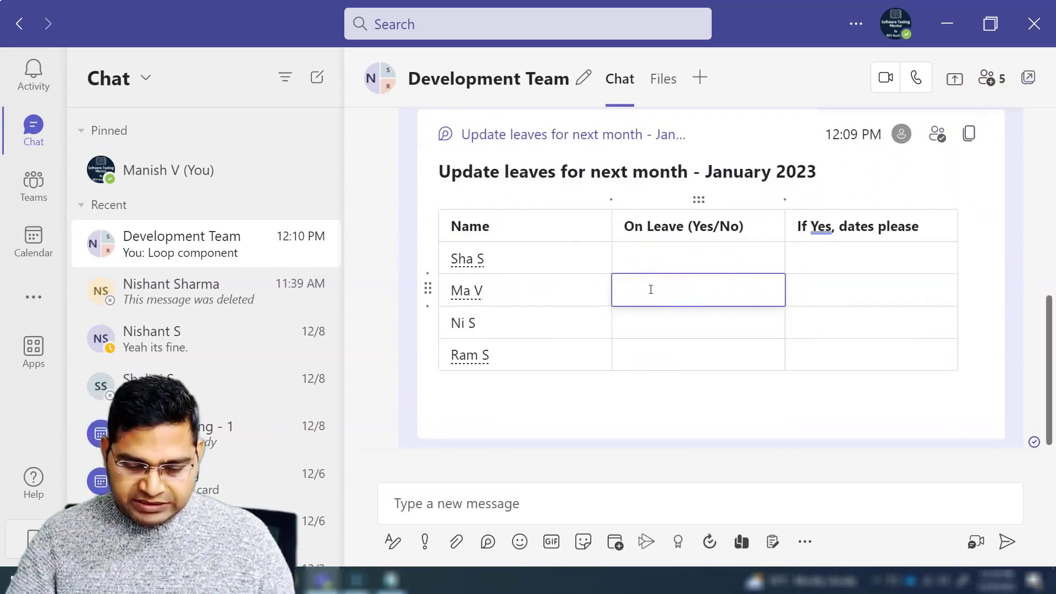
{"action": "left_click", "coordinate": [819, 292]}
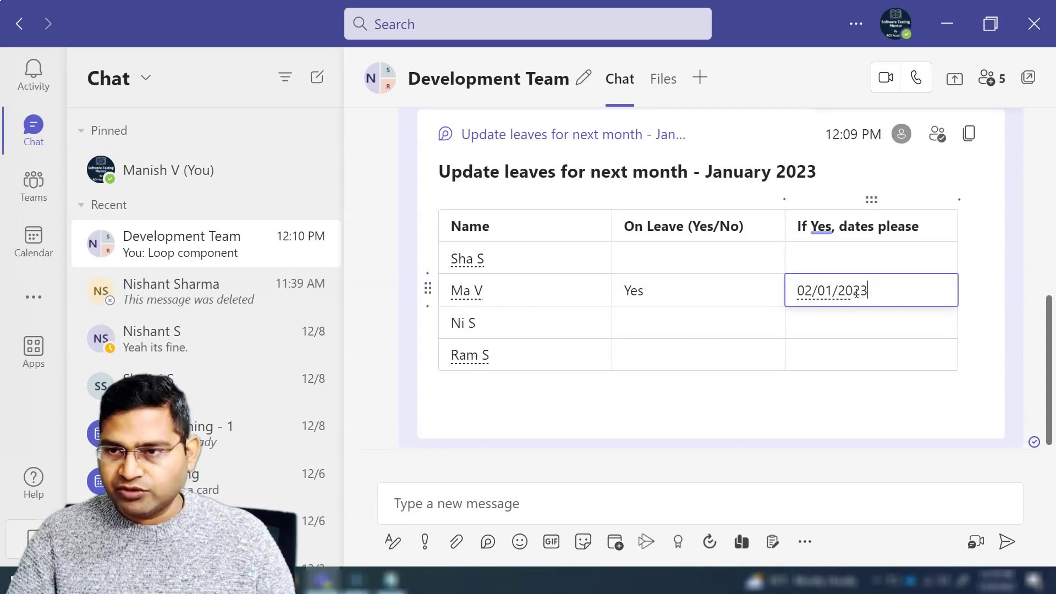
{"action": "left_click", "coordinate": [835, 318]}
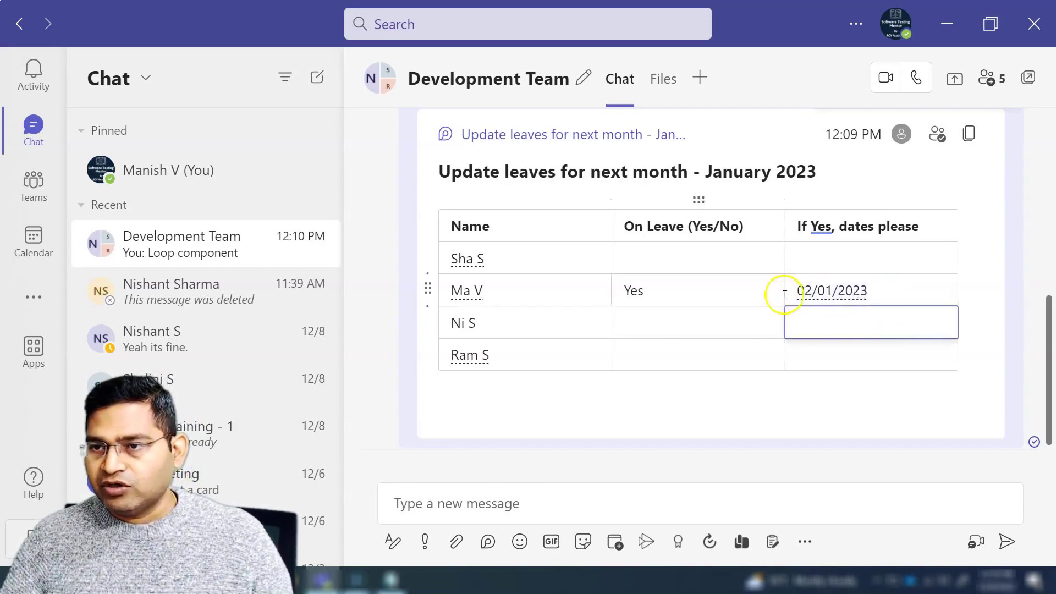
{"action": "left_click", "coordinate": [652, 290]}
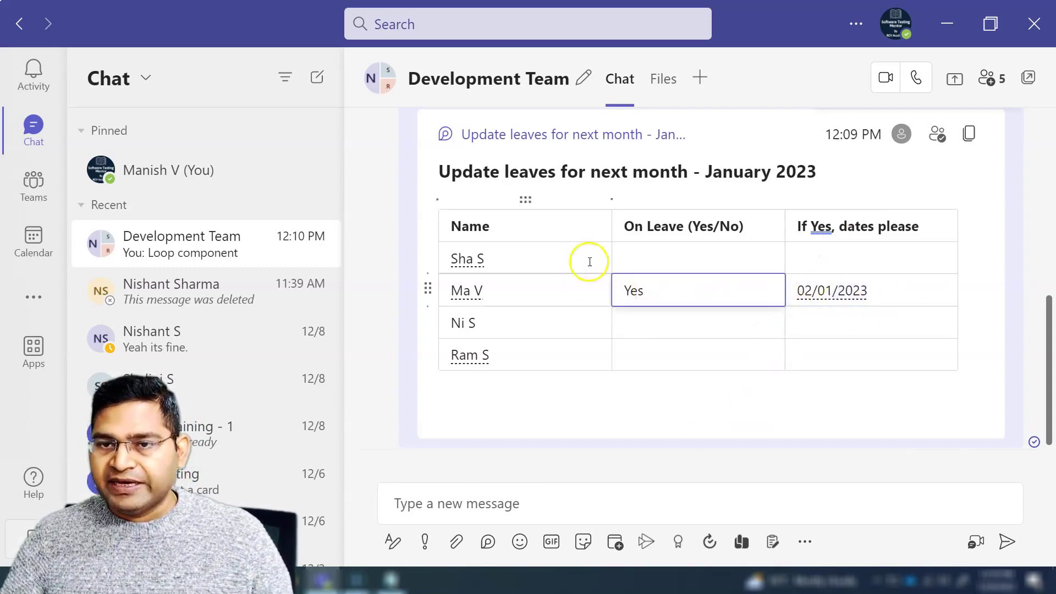
{"action": "left_click", "coordinate": [695, 415]}
- Review the chat, then bring up the Loop components list for a new message
{"action": "scroll", "coordinate": [790, 442], "scroll_direction": "up", "scroll_amount": 3}
{"action": "scroll", "coordinate": [806, 372], "scroll_direction": "down", "scroll_amount": 3}
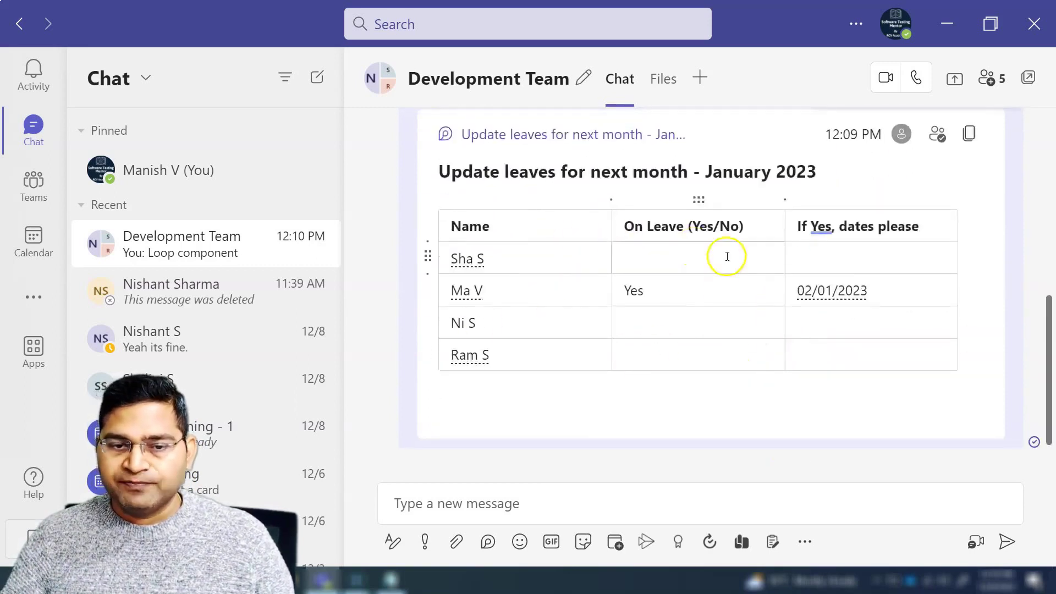
{"action": "scroll", "coordinate": [664, 321], "scroll_direction": "up", "scroll_amount": 5}
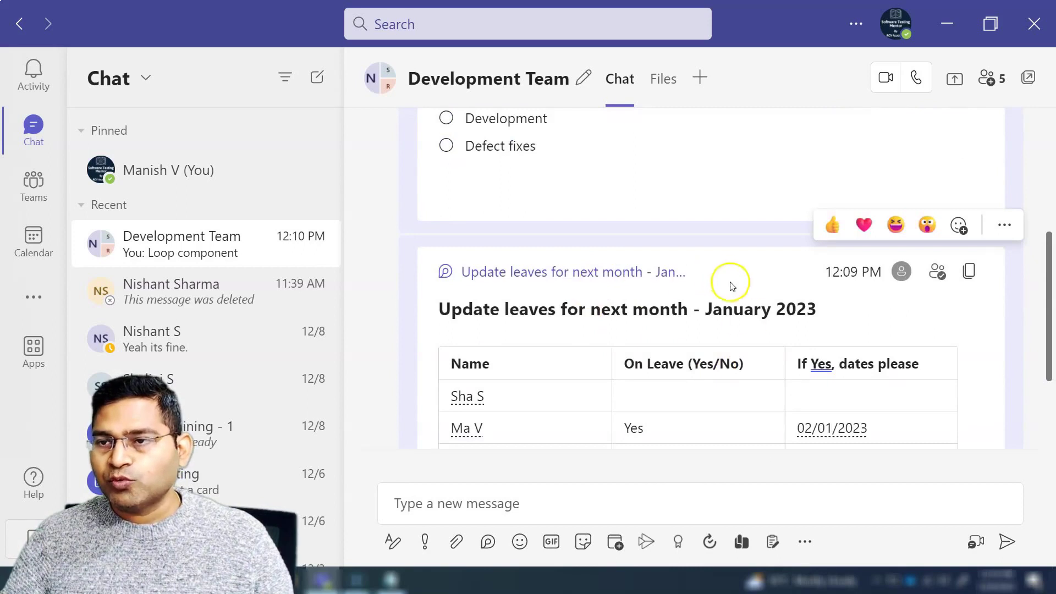
{"action": "scroll", "coordinate": [746, 319], "scroll_direction": "up", "scroll_amount": 2}
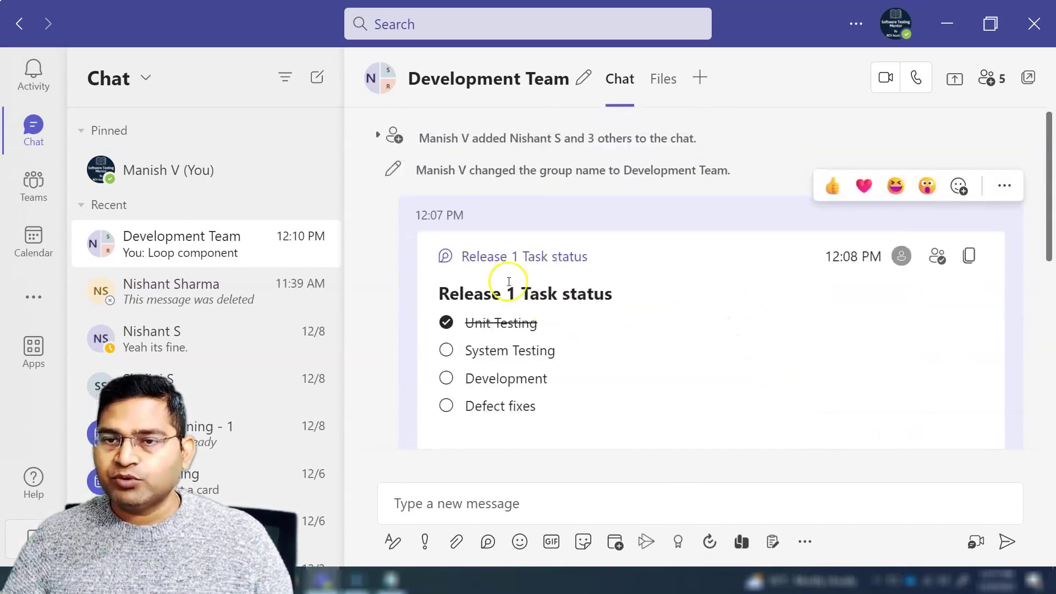
{"action": "scroll", "coordinate": [609, 297], "scroll_direction": "down", "scroll_amount": 5}
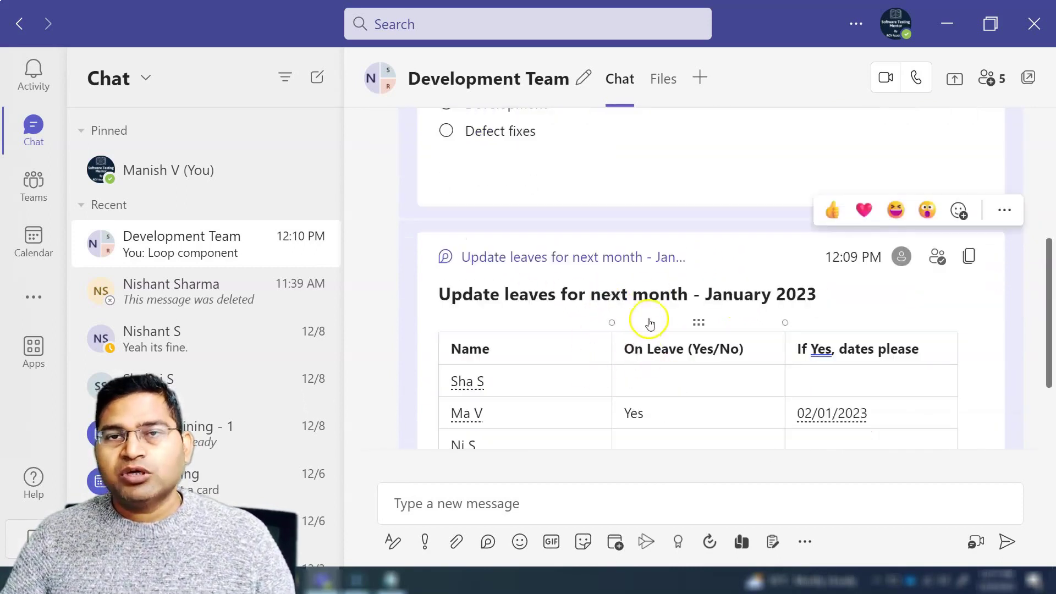
{"action": "scroll", "coordinate": [626, 337], "scroll_direction": "down", "scroll_amount": 2}
{"action": "left_click", "coordinate": [487, 542]}
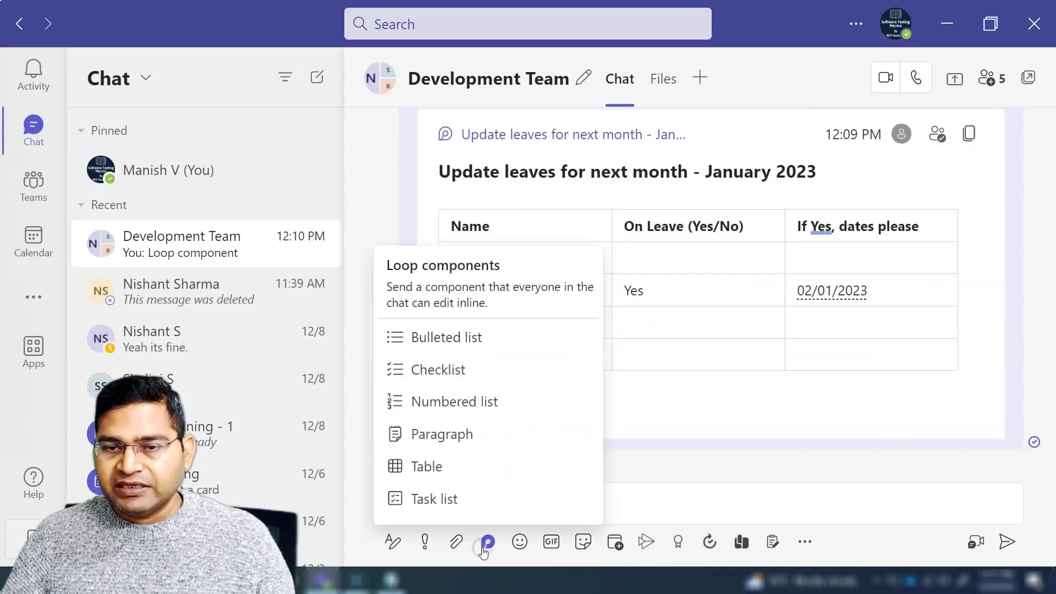
- Insert a Loop task list titled 'Release 1 tasks to be completed'
{"action": "left_click", "coordinate": [440, 509]}
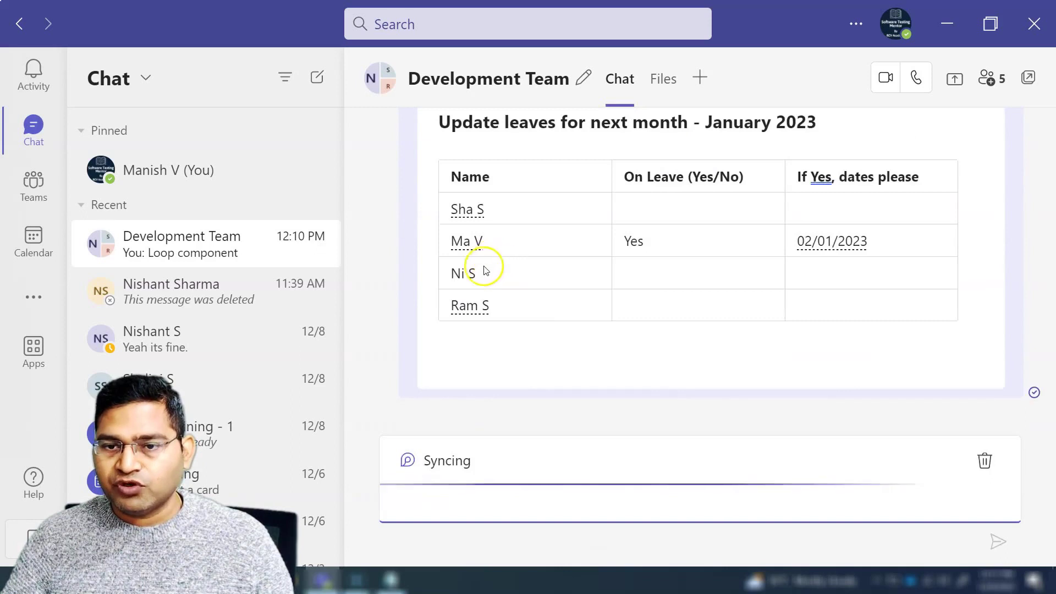
{"action": "left_click", "coordinate": [433, 365]}
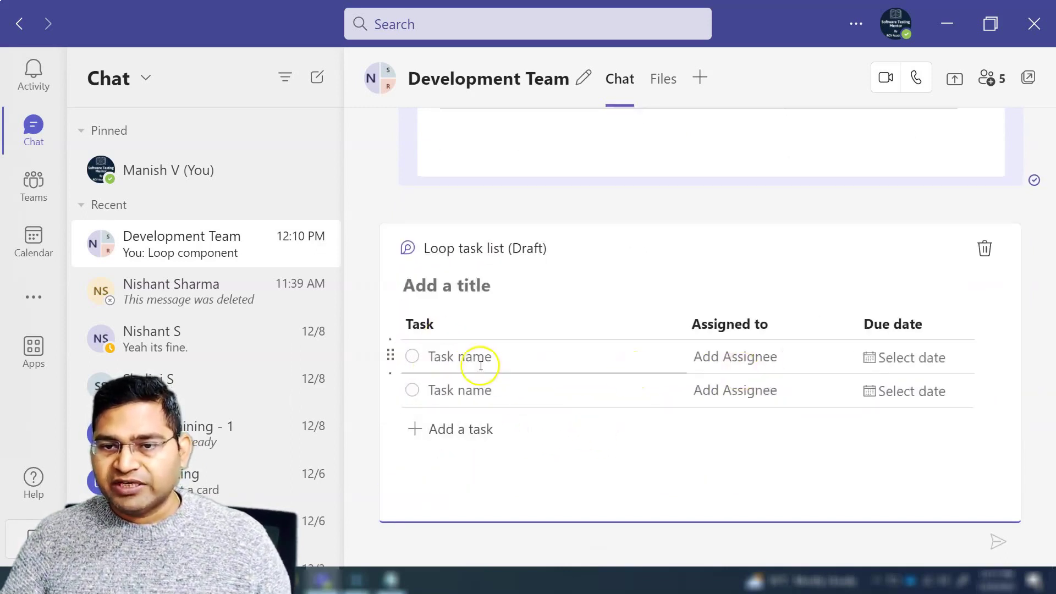
{"action": "left_click", "coordinate": [434, 287]}
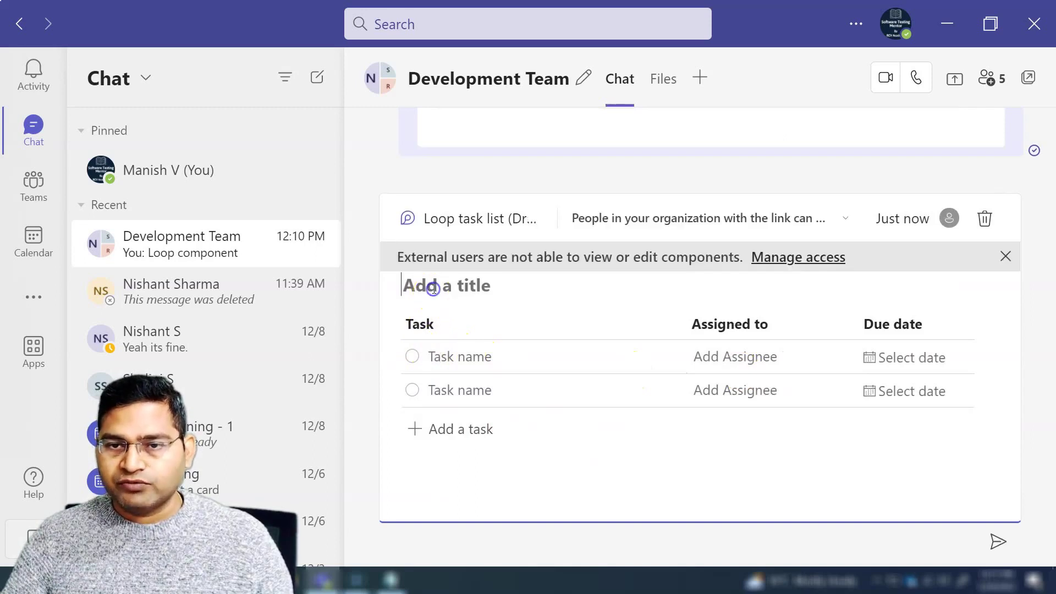
{"action": "type", "text": "Release 1 tasks to be completed"}
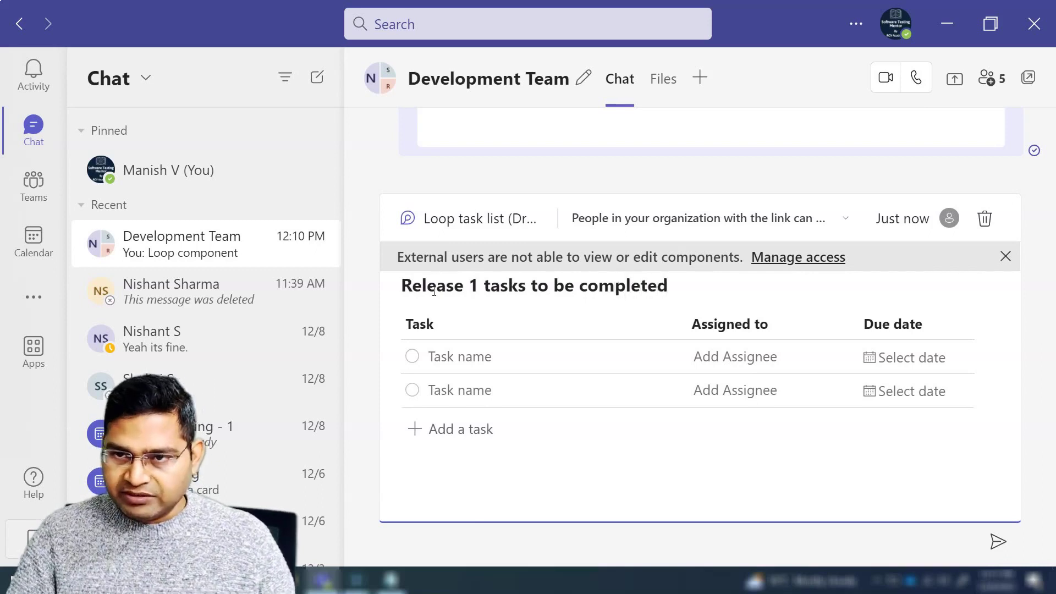
- Add the tasks Unit Test and System Test to the task list
{"action": "left_click", "coordinate": [440, 356]}
{"action": "left_click", "coordinate": [448, 358]}
{"action": "type", "text": "Unit Test"}
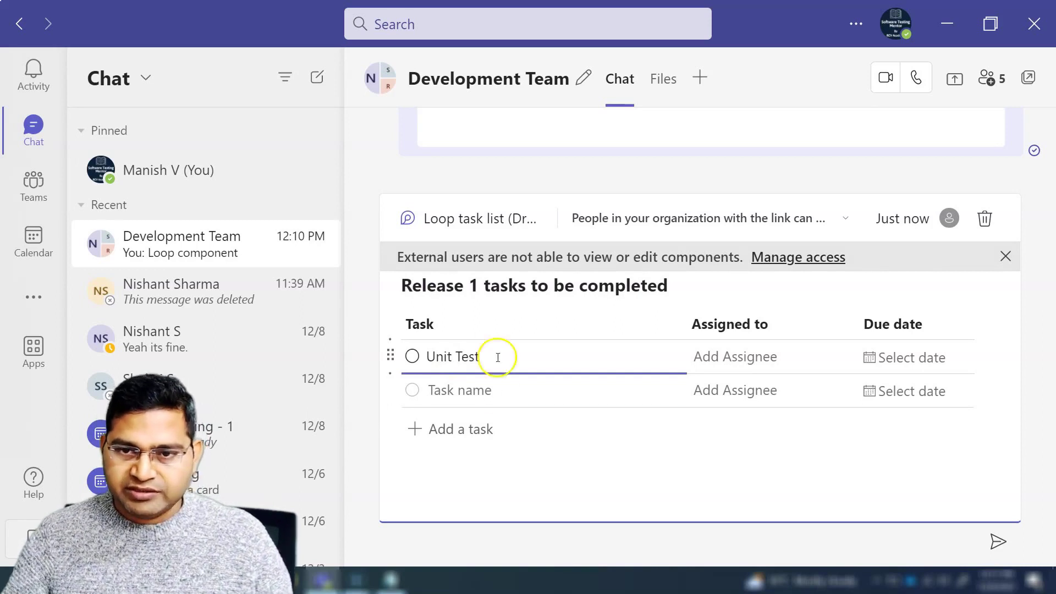
{"action": "left_click", "coordinate": [497, 390]}
{"action": "type", "text": "System Test"}
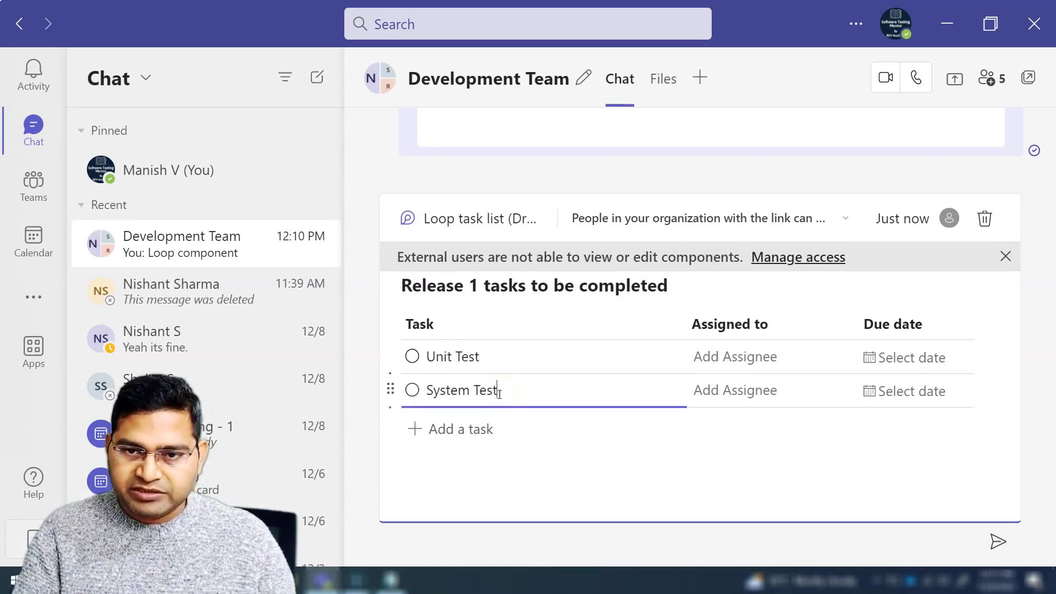
{"action": "left_click", "coordinate": [716, 347]}
{"action": "left_click", "coordinate": [484, 354]}
{"action": "left_click", "coordinate": [433, 358]}
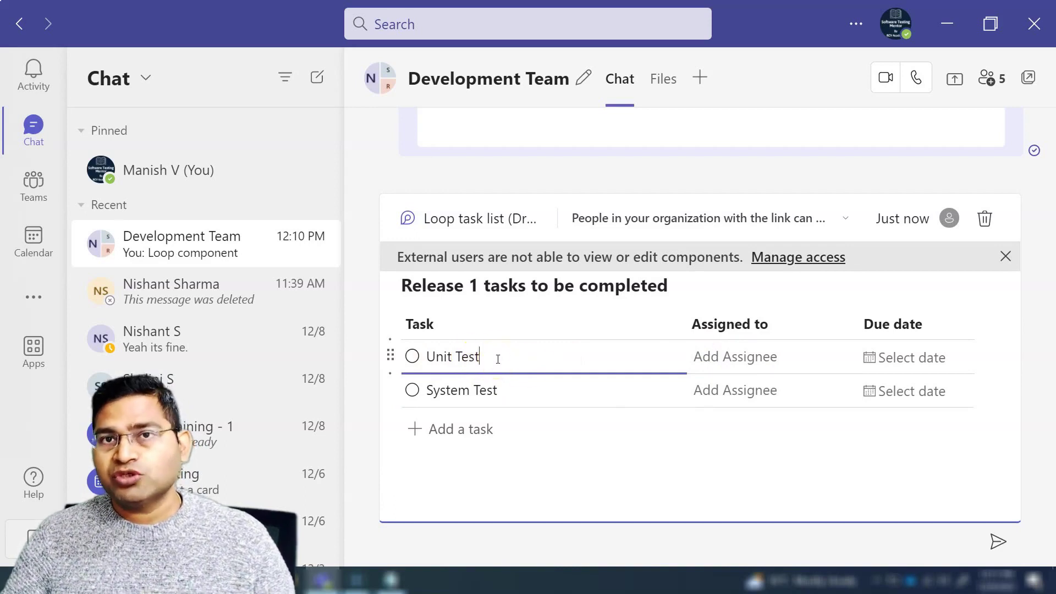
- Assign Unit Test and System Test each to a teammate via @ mentions
{"action": "left_click", "coordinate": [752, 355]}
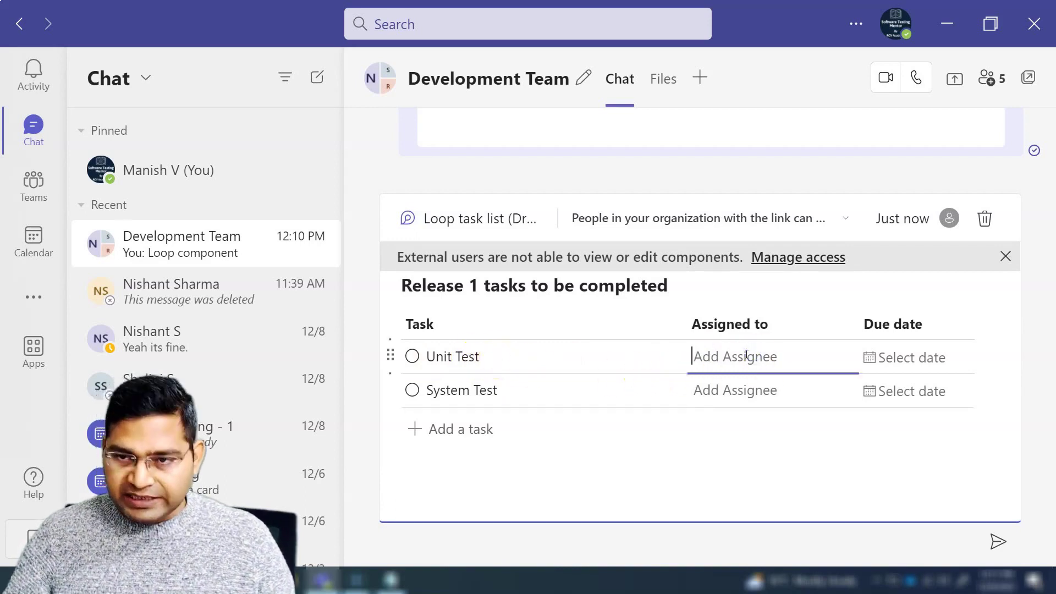
{"action": "type", "text": "@"}
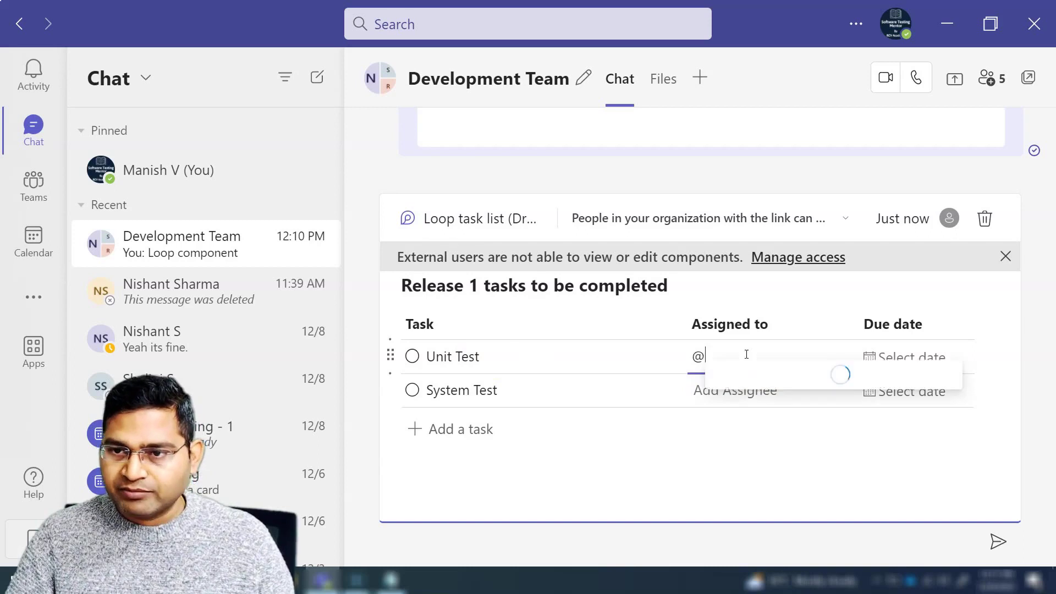
{"action": "left_click", "coordinate": [770, 431]}
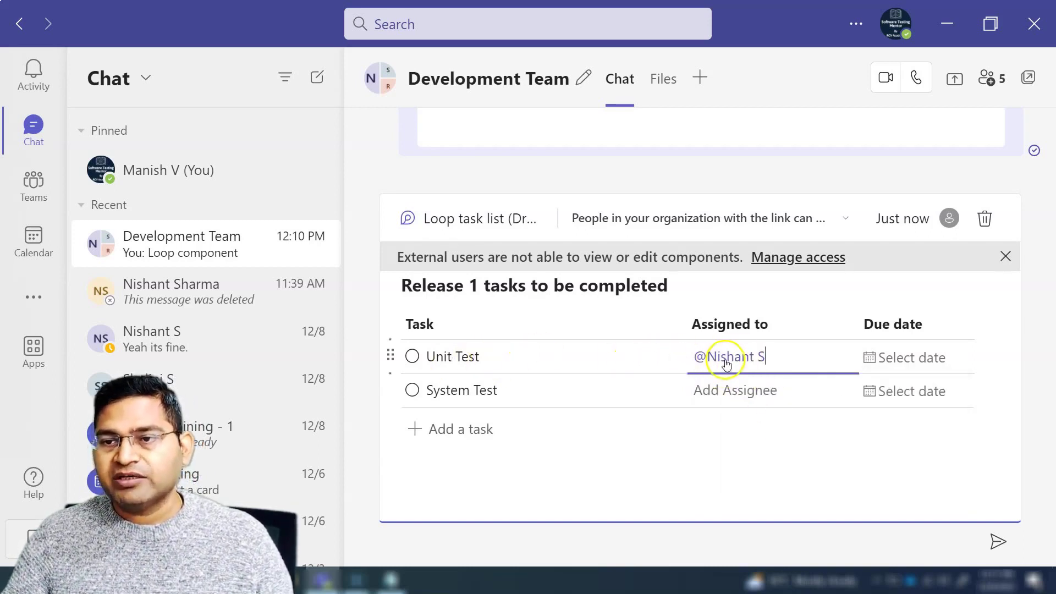
{"action": "left_click", "coordinate": [730, 394]}
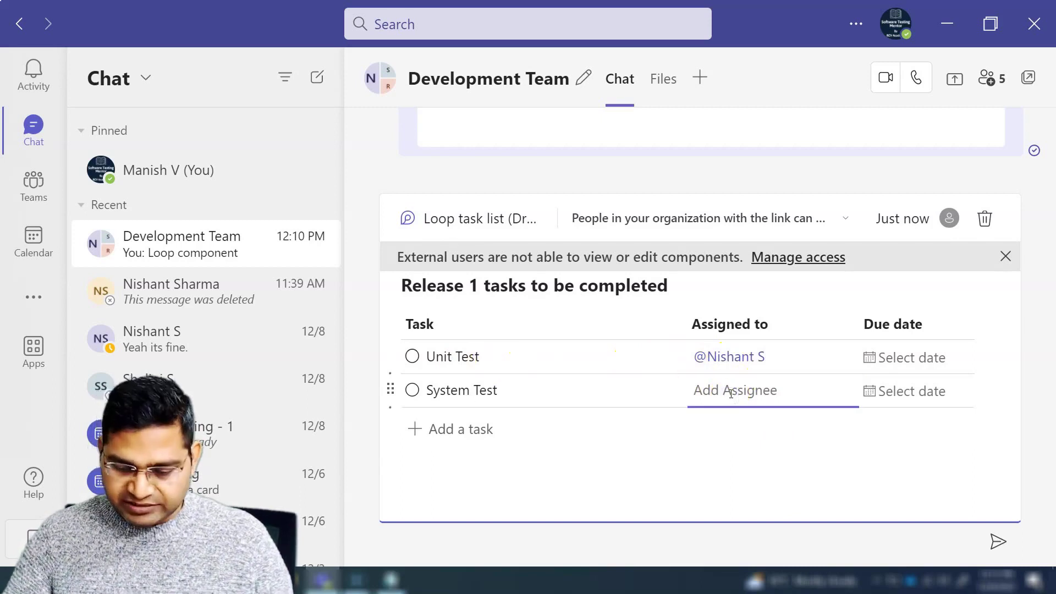
{"action": "type", "text": "@sh"}
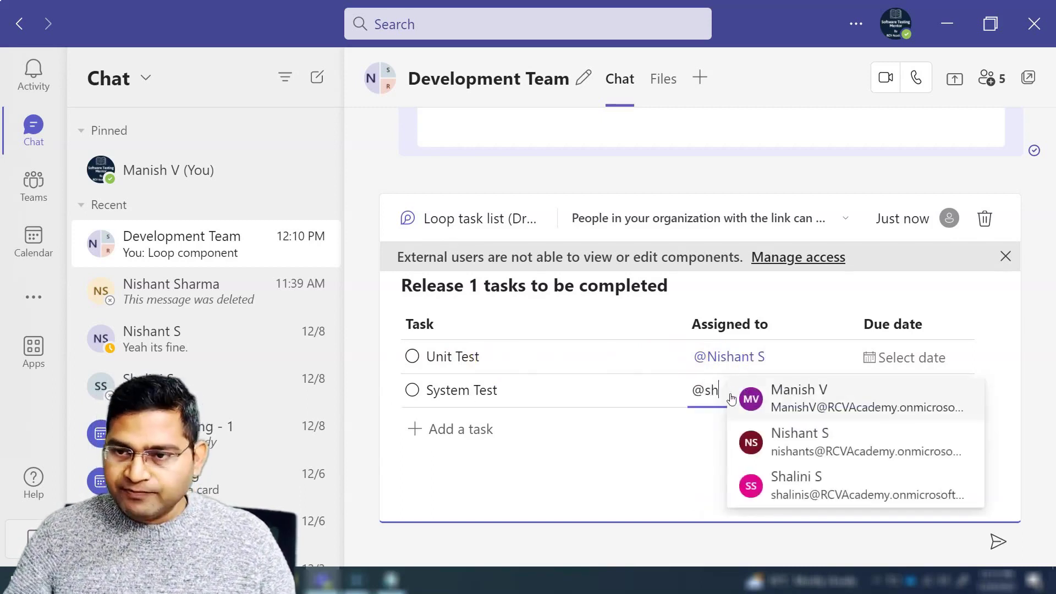
{"action": "left_click", "coordinate": [778, 411]}
- Set due dates Dec 14 for Unit Test and Dec 16 for System Test, then post
{"action": "left_click", "coordinate": [910, 358]}
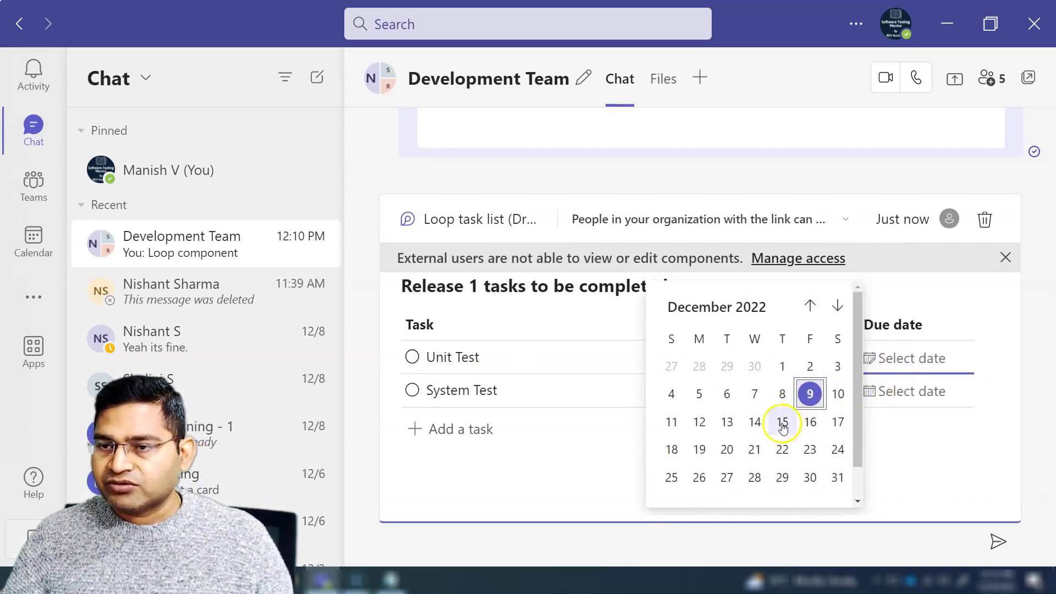
{"action": "left_click", "coordinate": [754, 422]}
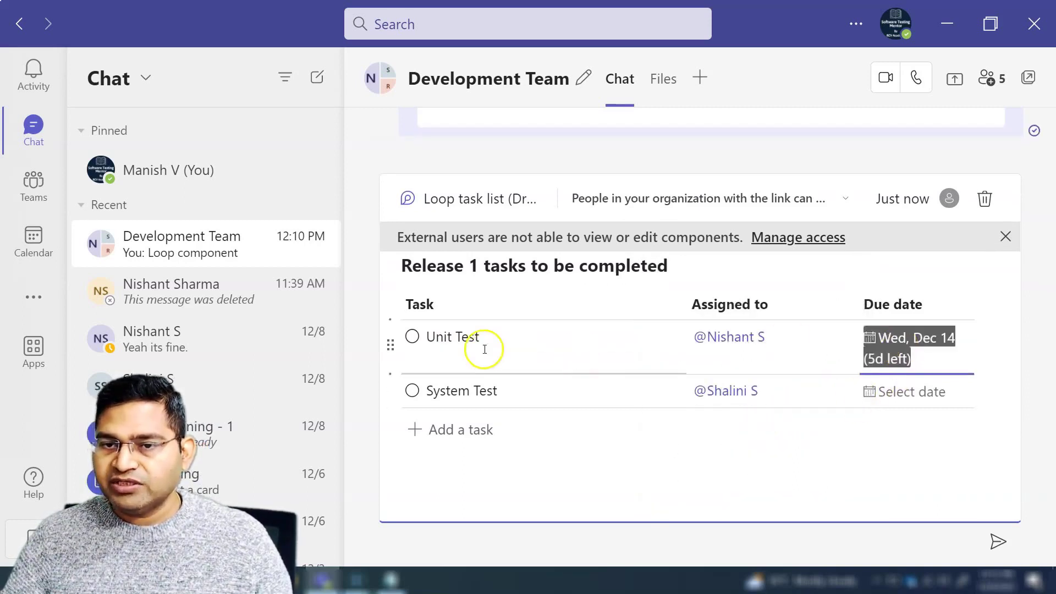
{"action": "left_click", "coordinate": [905, 394]}
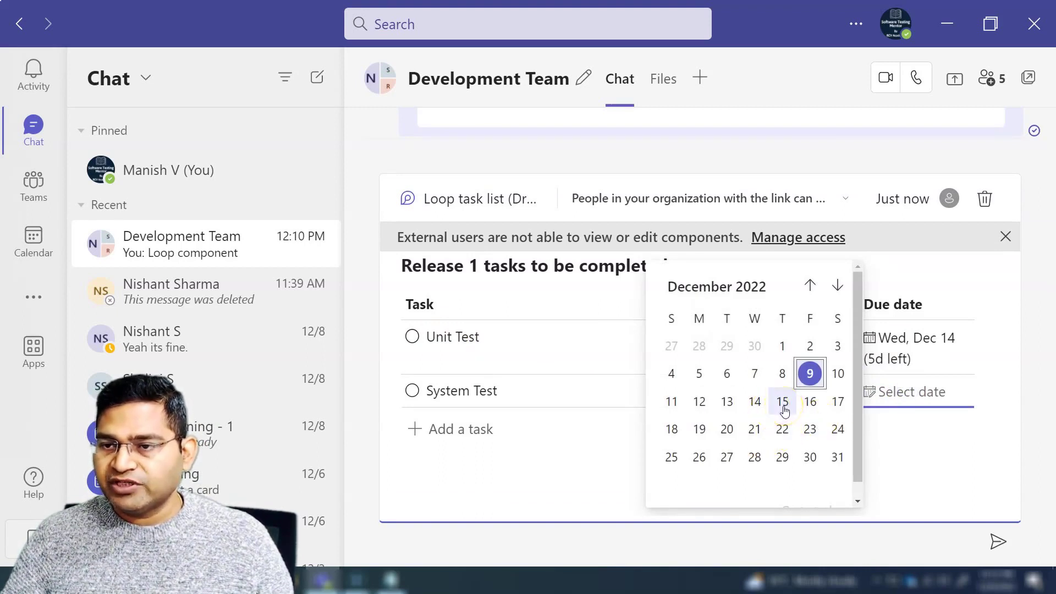
{"action": "left_click", "coordinate": [809, 401]}
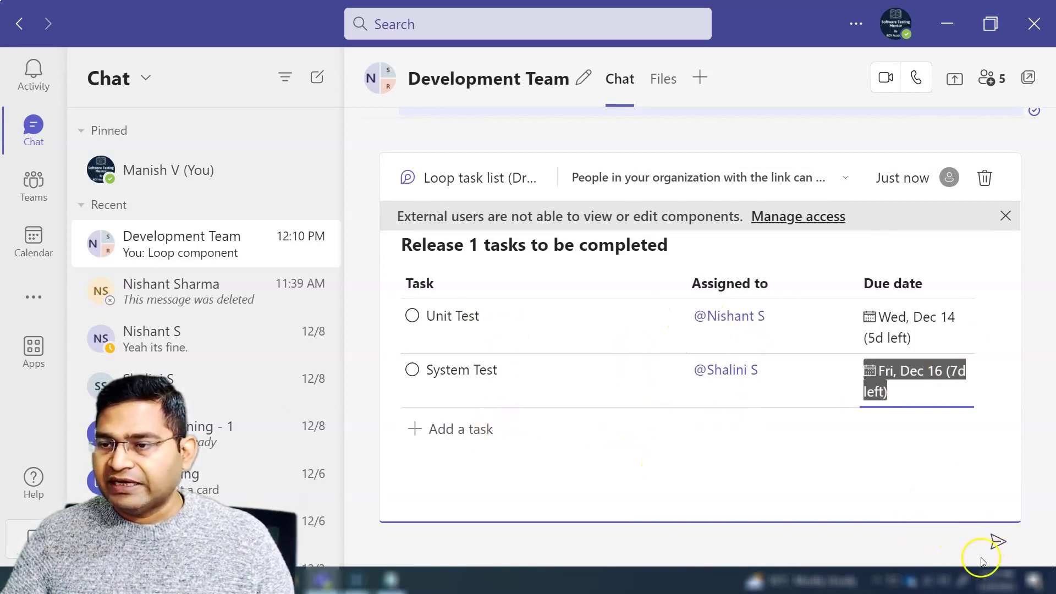
{"action": "left_click", "coordinate": [997, 543]}
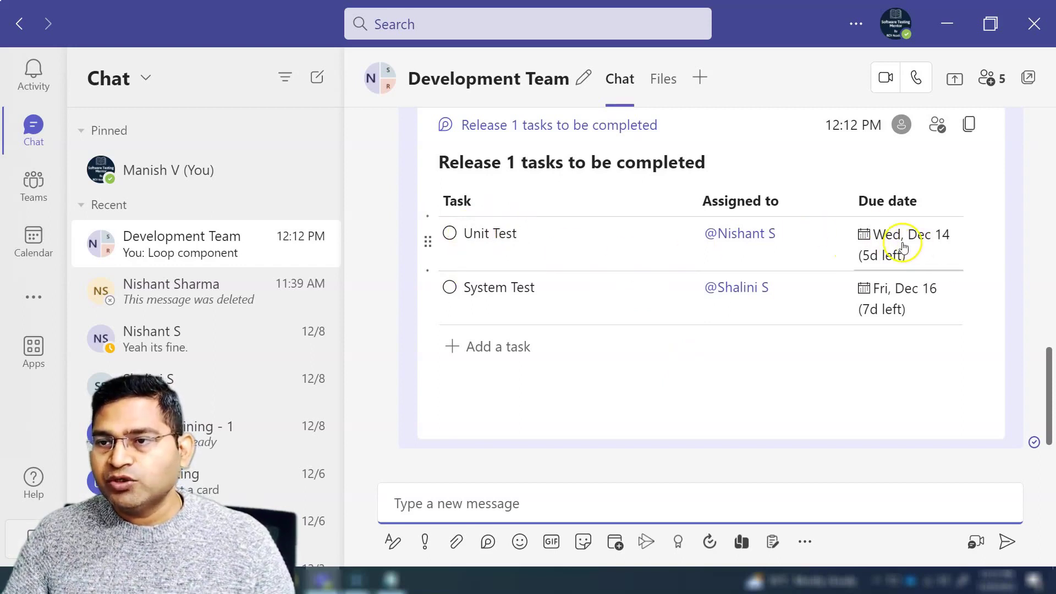
- Mark Unit Test as complete in the posted Release 1 task list
{"action": "left_click", "coordinate": [460, 247]}
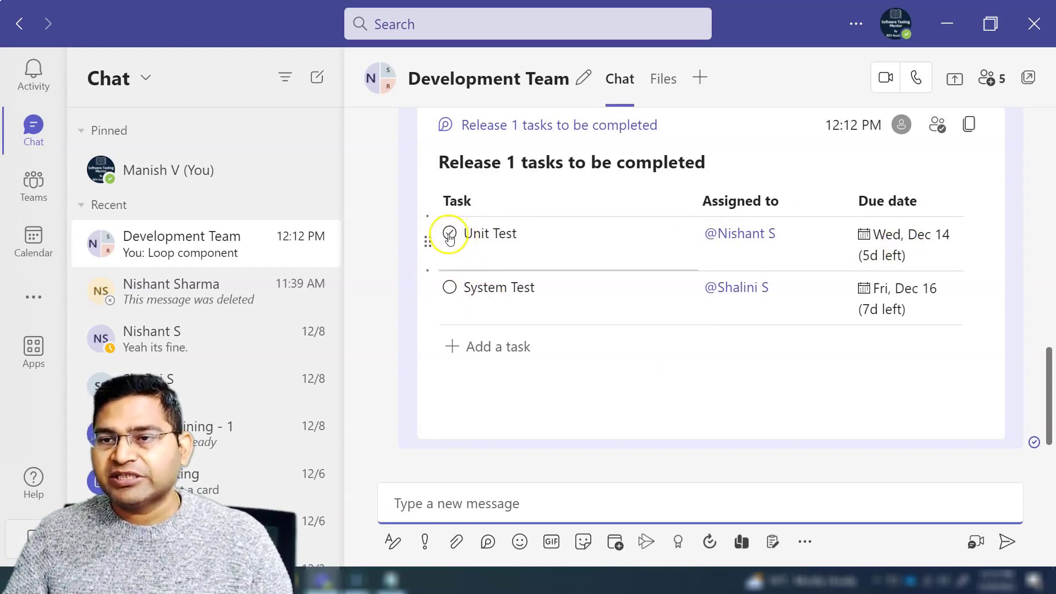
{"action": "left_click", "coordinate": [449, 234]}
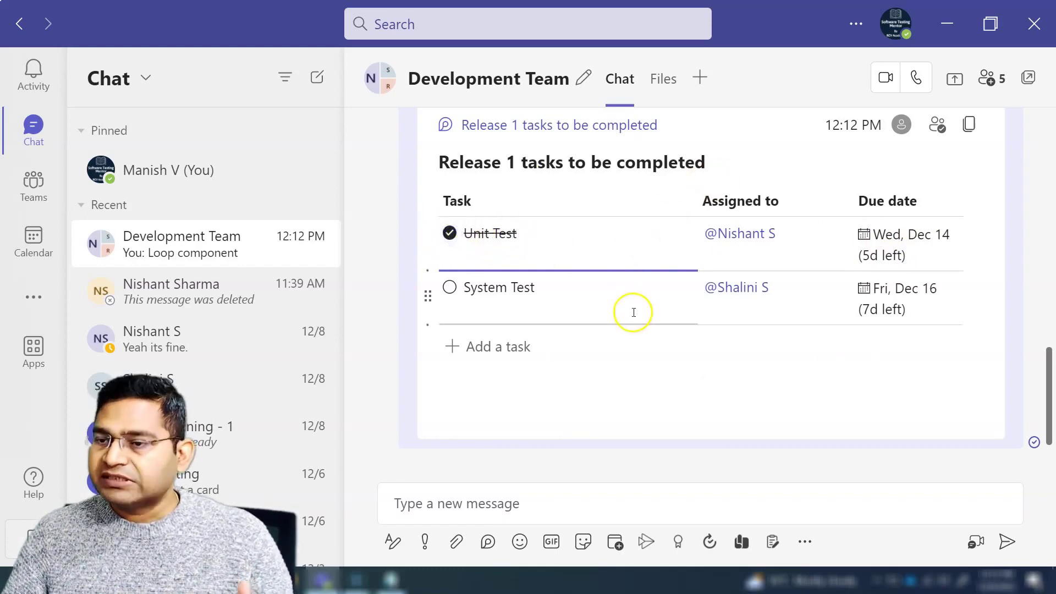
{"action": "scroll", "coordinate": [761, 370], "scroll_direction": "up", "scroll_amount": 10}
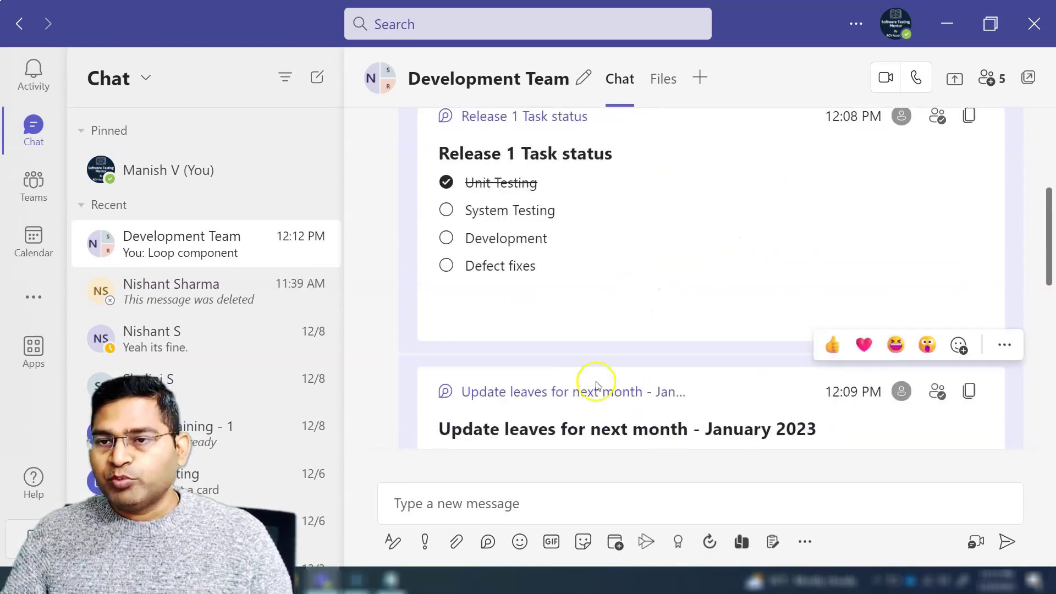
- Reopen the Loop components list and show the Table size grid
{"action": "scroll", "coordinate": [597, 383], "scroll_direction": "up", "scroll_amount": 3}
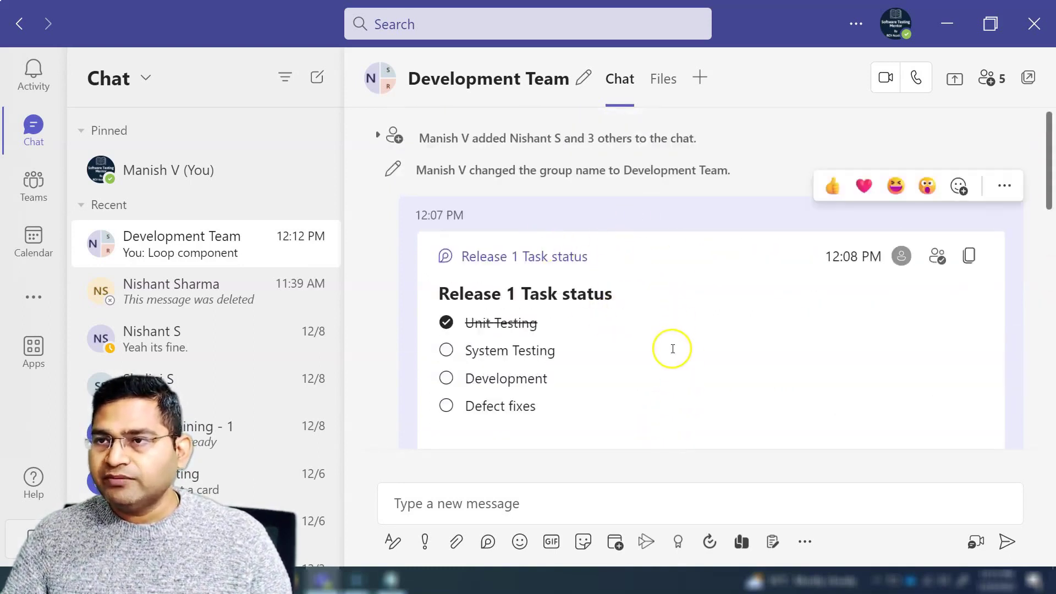
{"action": "scroll", "coordinate": [671, 348], "scroll_direction": "down", "scroll_amount": 10}
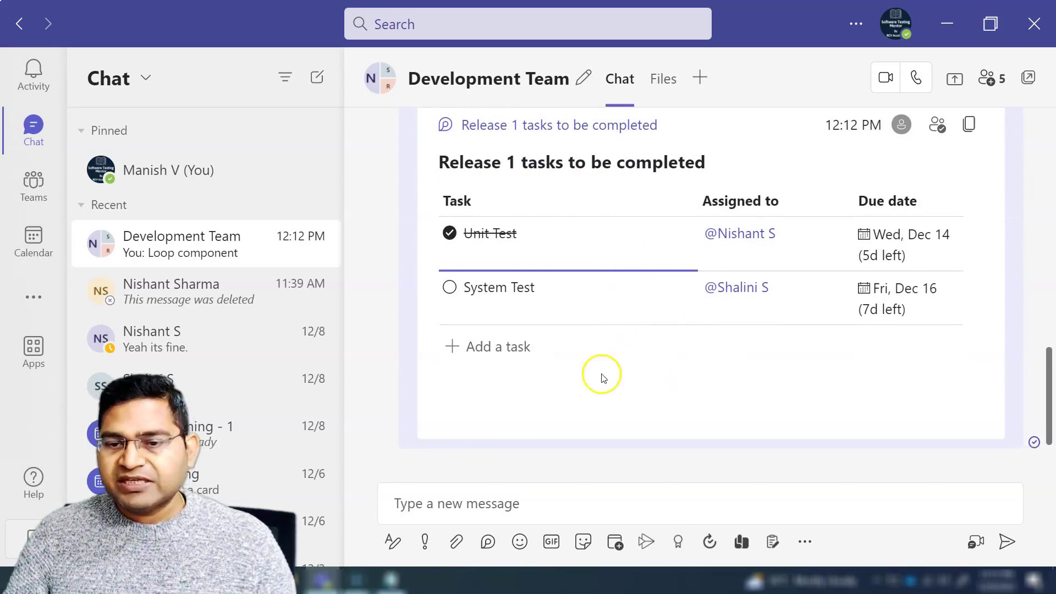
{"action": "left_click", "coordinate": [488, 542]}
{"action": "left_click", "coordinate": [477, 466]}
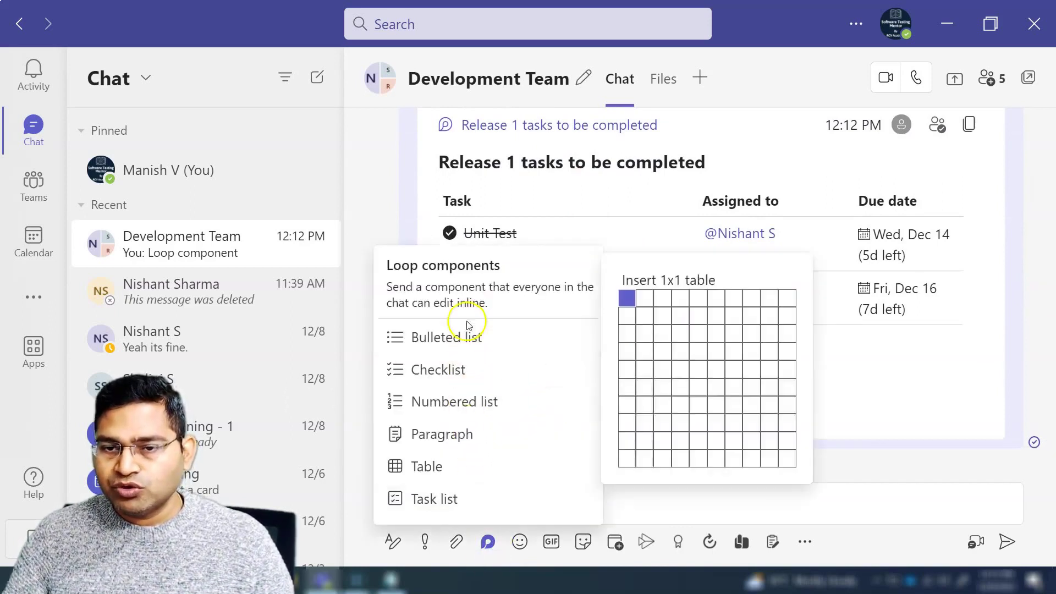